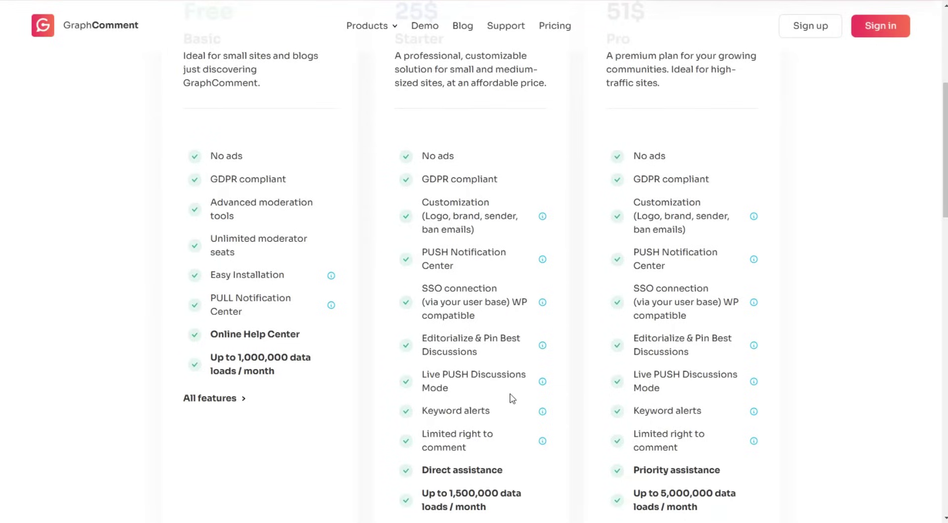
# Scroll the GraphComment pricing page to review the yearly plan prices.
pyautogui.scroll(3, 575, 373)
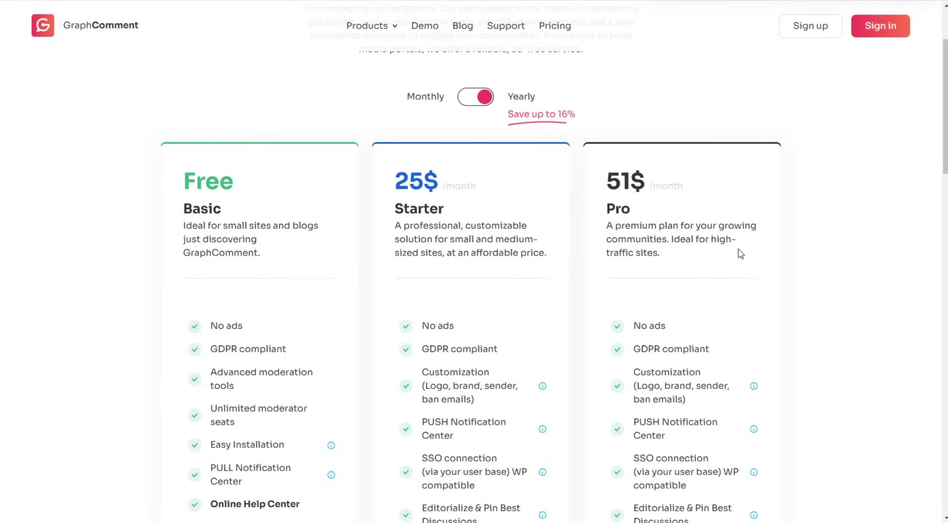
pyautogui.scroll(1, 789, 285)
pyautogui.scroll(1, 789, 288)
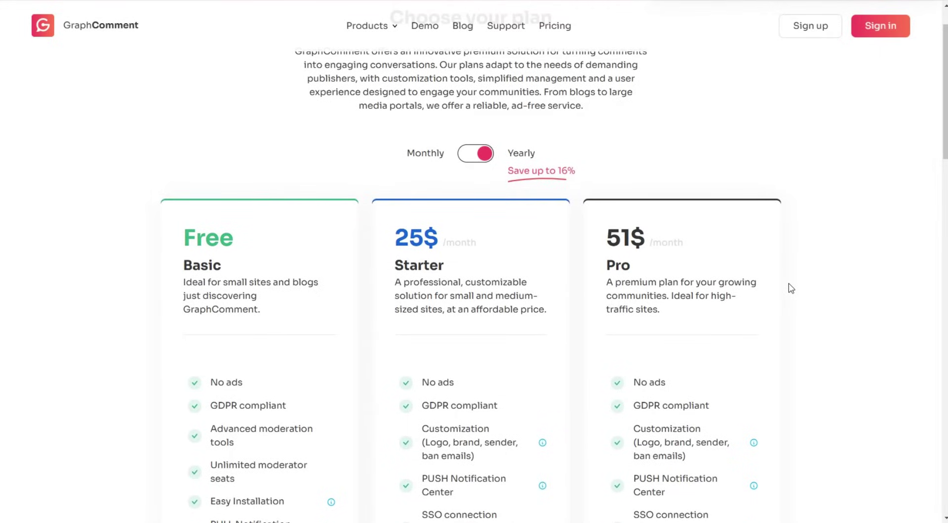
pyautogui.scroll(-1, 791, 288)
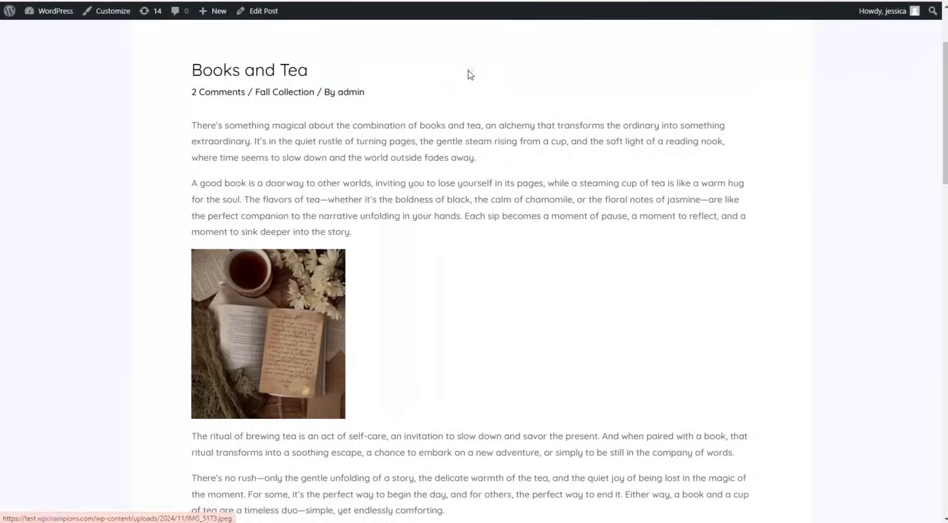
pyautogui.scroll(-10, 522, 129)
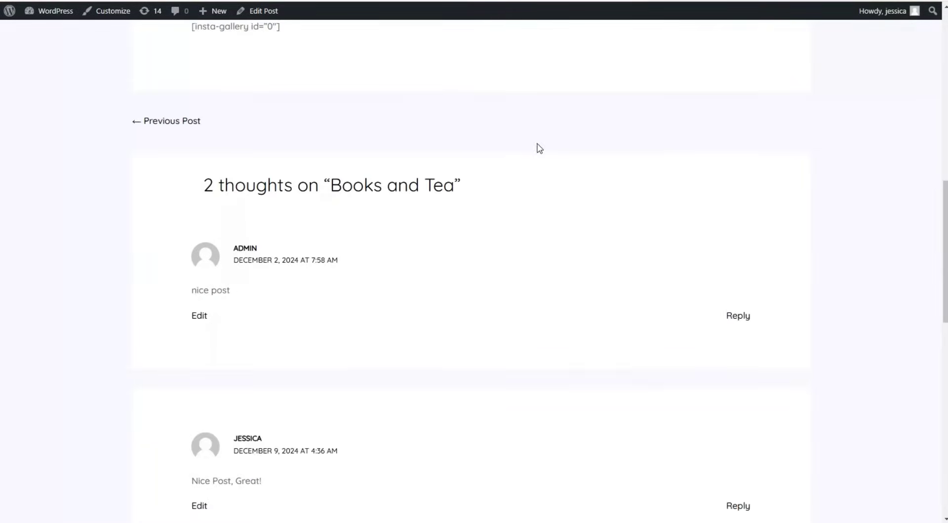
pyautogui.scroll(-2, 533, 163)
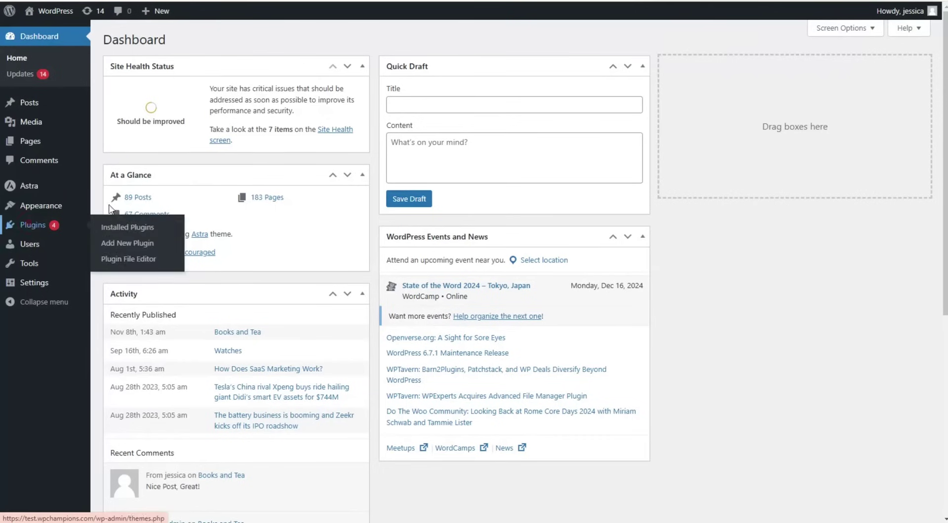
# Search new plugins for 'graphcomment', then install and activate the GraphComment plugin.
pyautogui.click(29, 225)
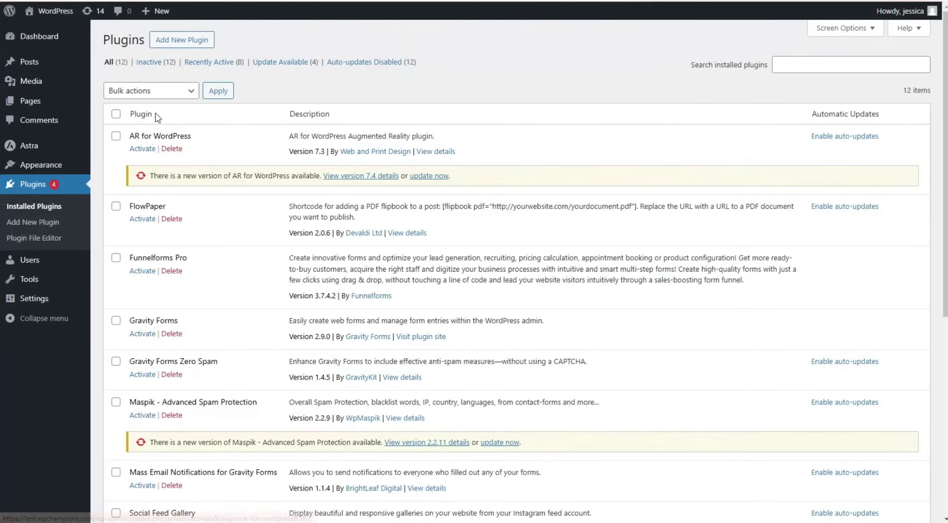
pyautogui.click(185, 42)
pyautogui.click(716, 70)
pyautogui.write('g')
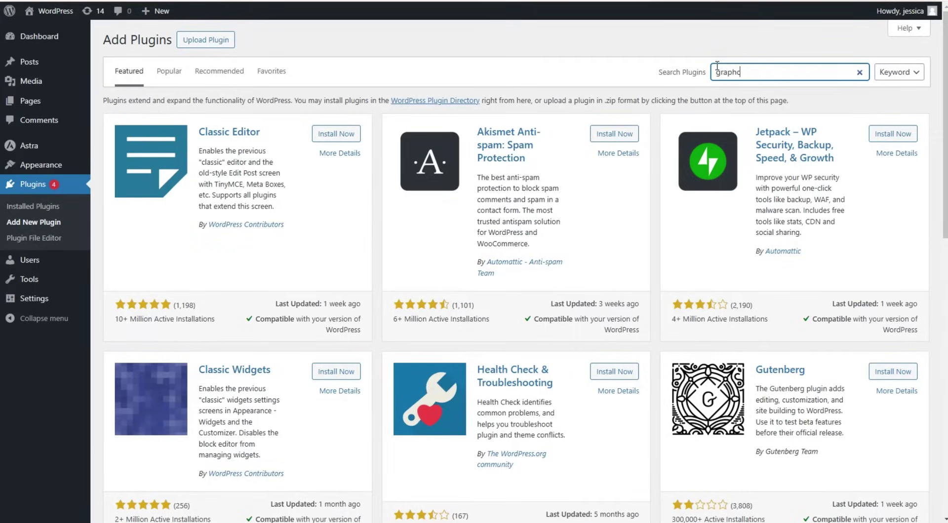
pyautogui.write('raphcomment')
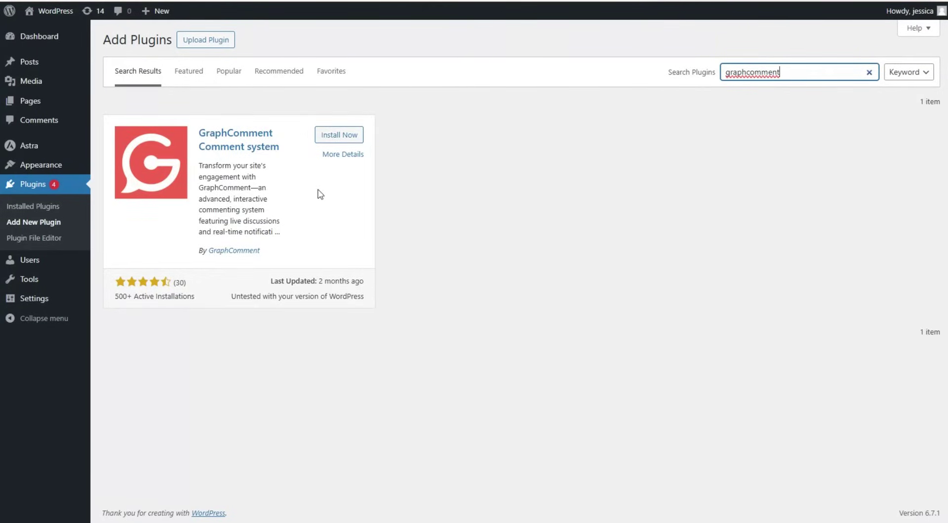
pyautogui.click(348, 138)
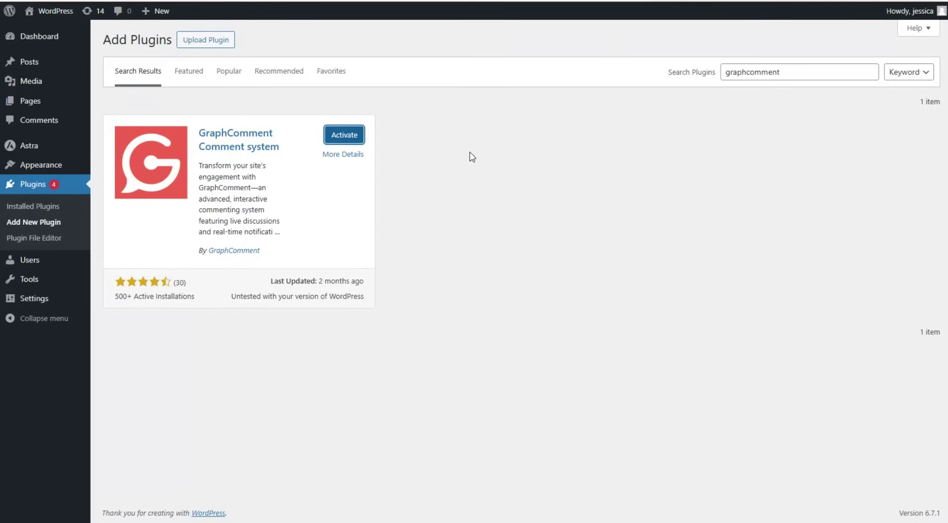
pyautogui.click(344, 135)
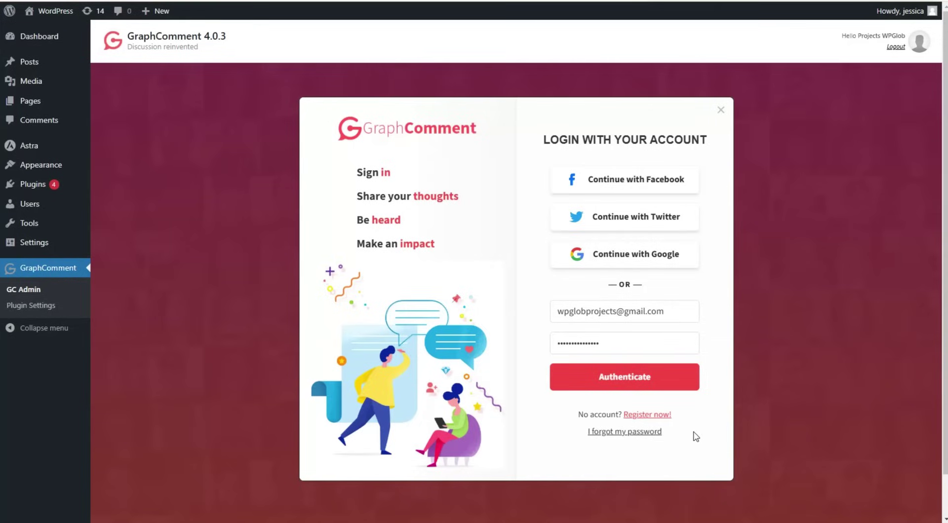
# Sign in to GraphComment, enter site name 'test.' and strip the dots from the unique ID.
pyautogui.click(605, 379)
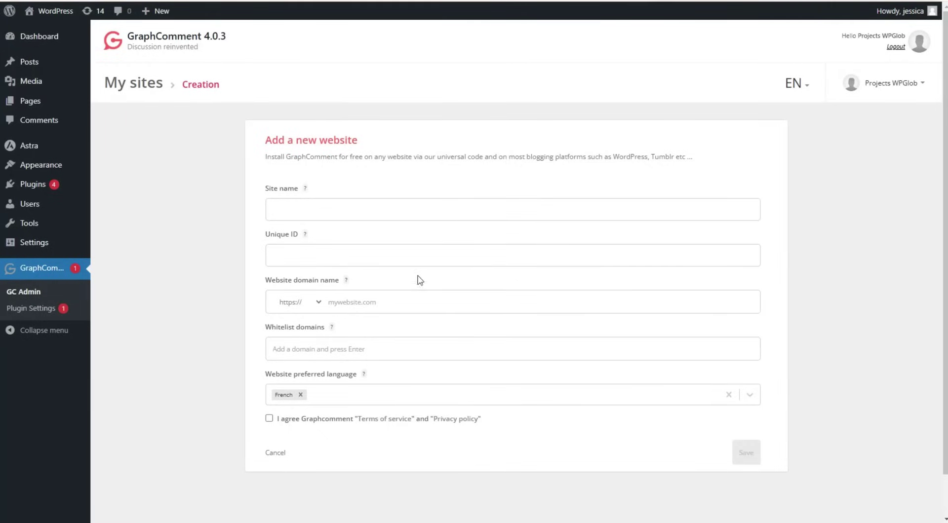
pyautogui.click(405, 209)
pyautogui.write('test')
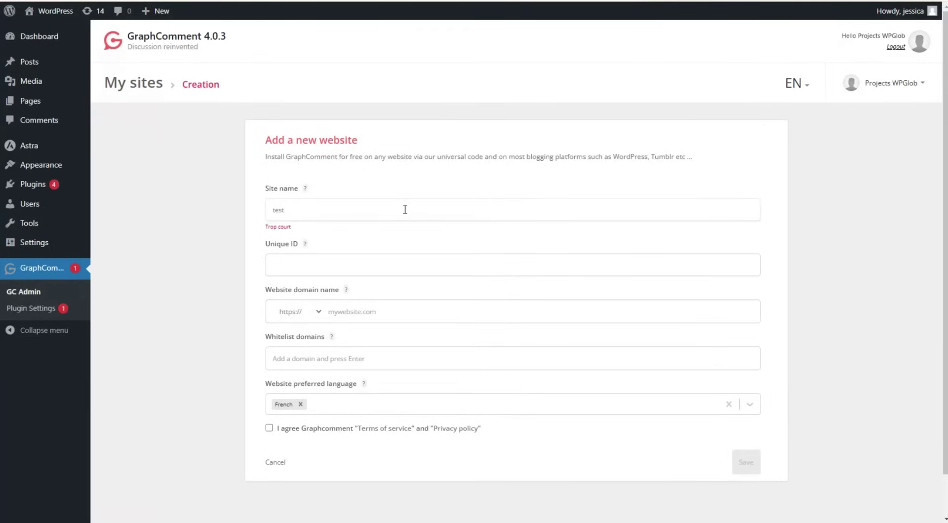
pyautogui.write('.wpchampions.com')
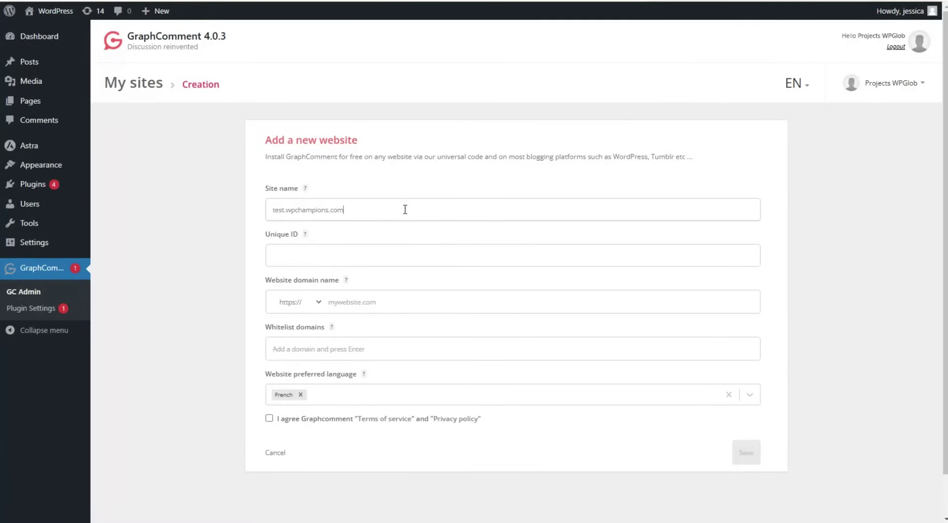
pyautogui.click(364, 240)
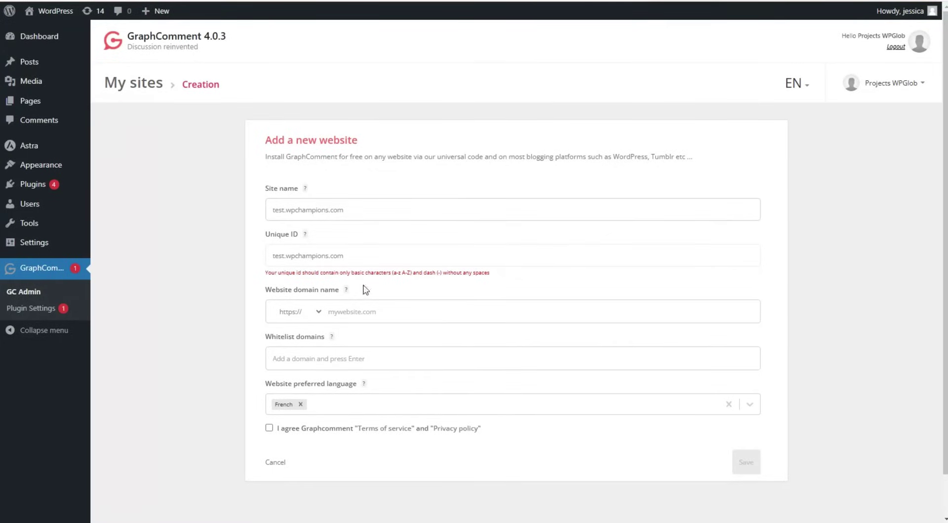
pyautogui.click(285, 257)
pyautogui.press('BackSpace')
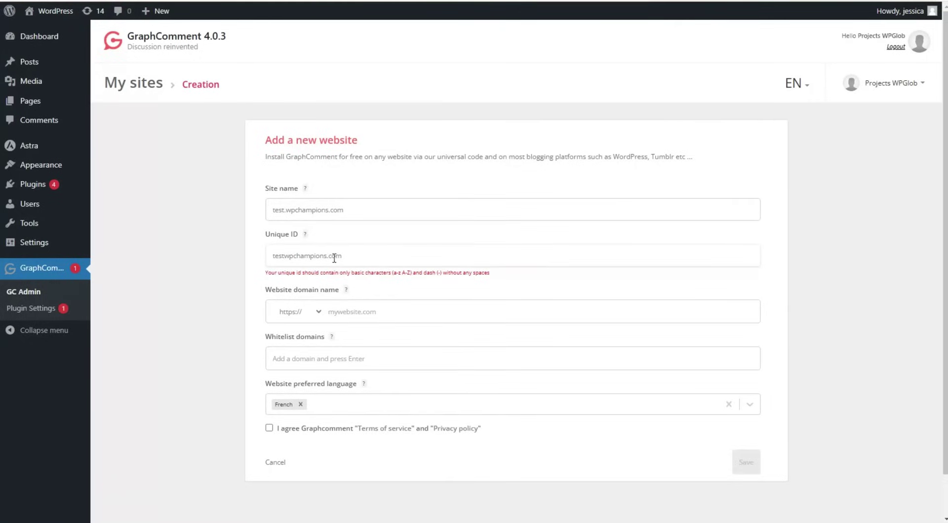
pyautogui.click(328, 256)
pyautogui.press('BackSpace')
# Paste the site domain, switch the language from French to English, accept the terms and save.
pyautogui.scroll(-1, 402, 281)
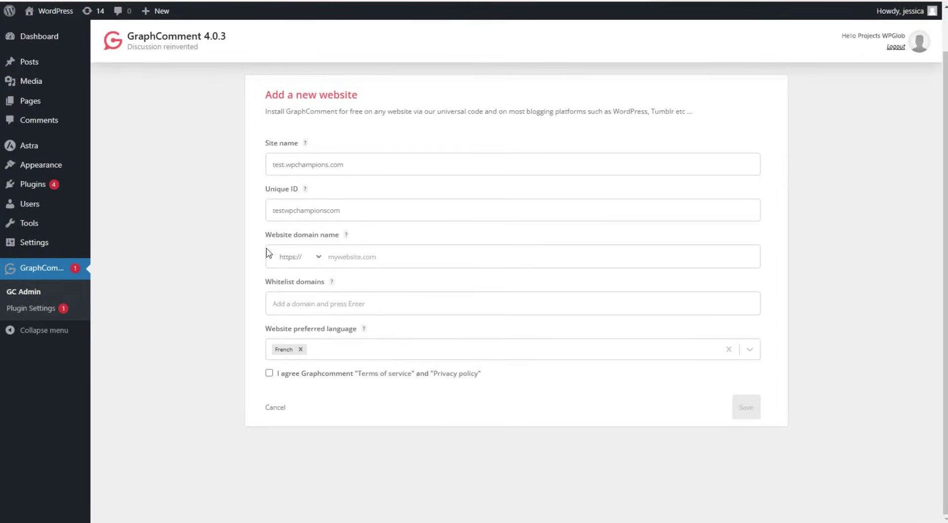
pyautogui.click(354, 247)
pyautogui.write('test.wpchampions.com')
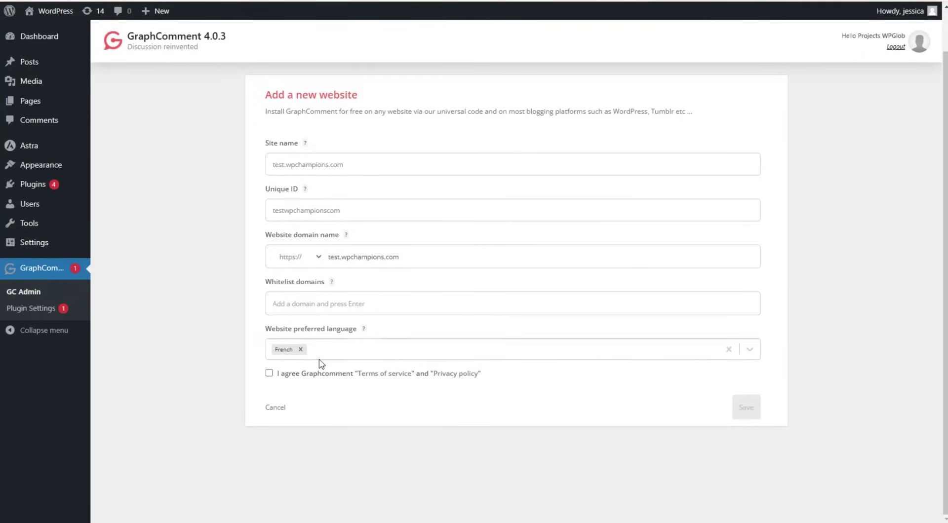
pyautogui.click(301, 350)
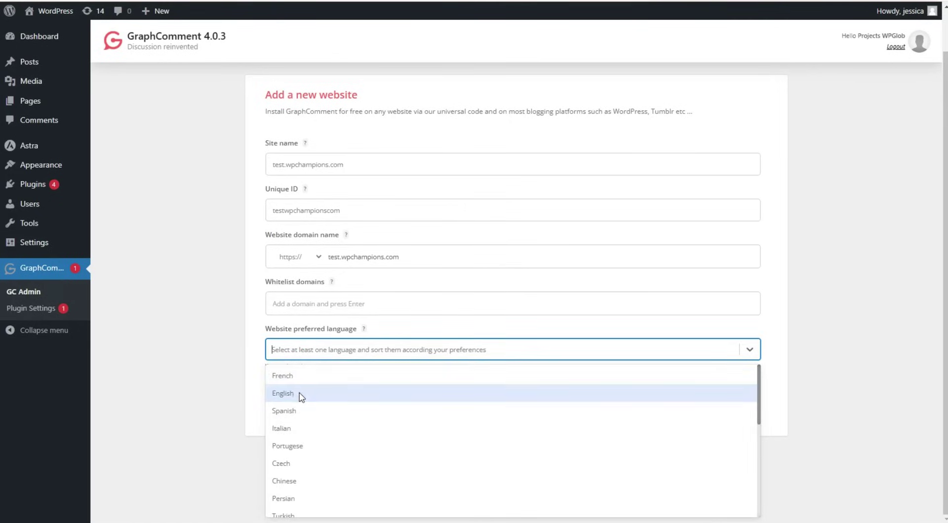
pyautogui.click(300, 395)
pyautogui.click(248, 366)
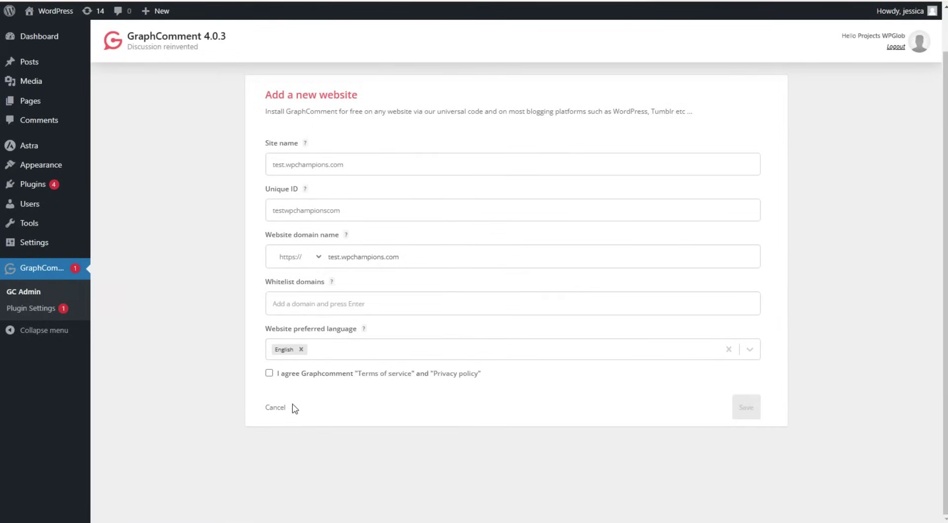
pyautogui.click(269, 374)
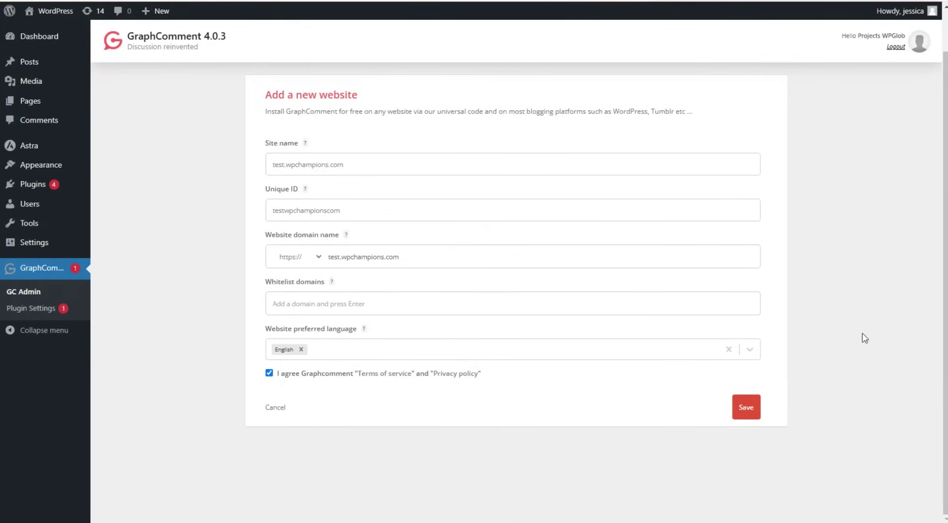
pyautogui.click(751, 415)
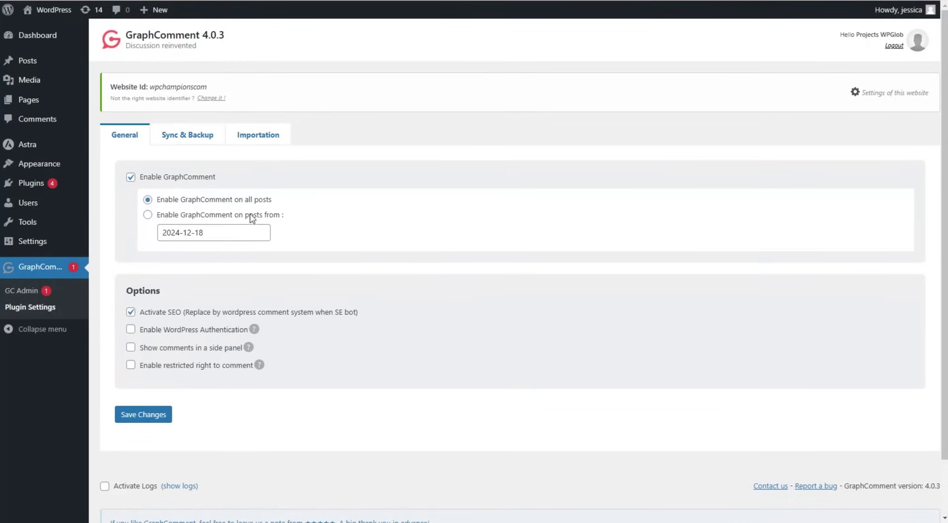
pyautogui.scroll(-1, 306, 247)
# Toggle comment synchronization on and off in Sync & Backup, then view the Importation status.
pyautogui.click(193, 140)
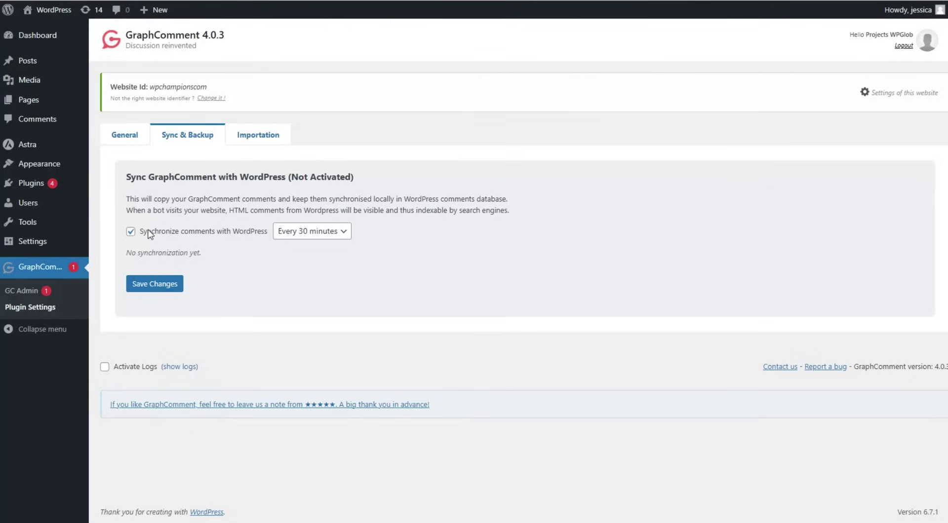
pyautogui.click(131, 233)
pyautogui.click(131, 232)
pyautogui.click(271, 131)
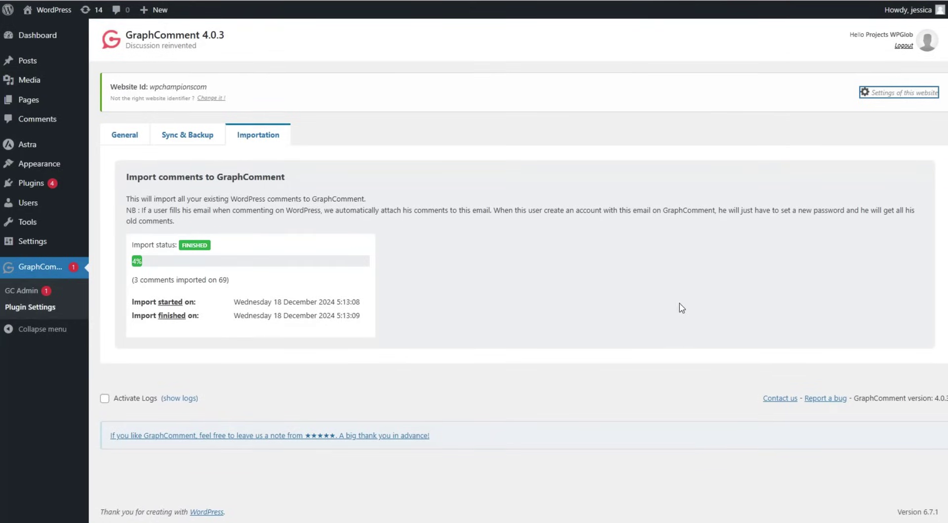
# Open GC Admin to show the GraphComment moderation list.
pyautogui.click(21, 290)
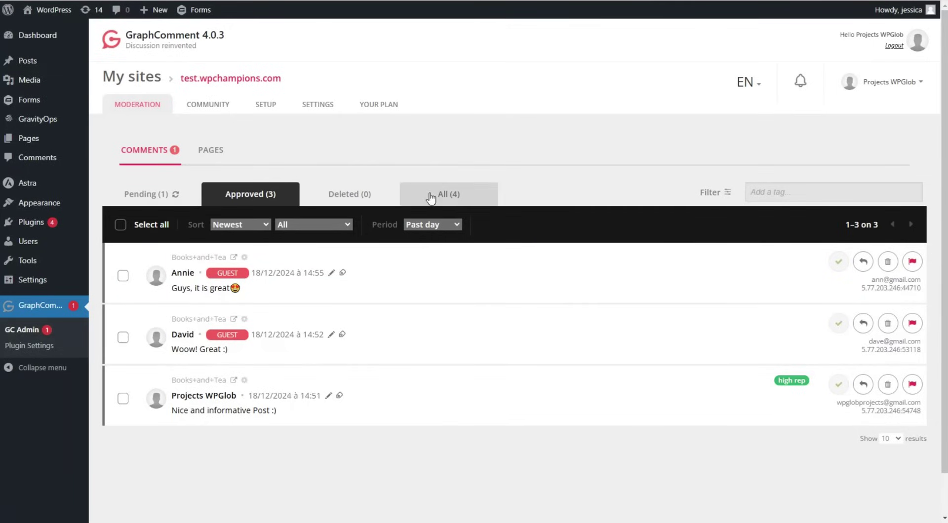
pyautogui.click(120, 225)
pyautogui.click(120, 226)
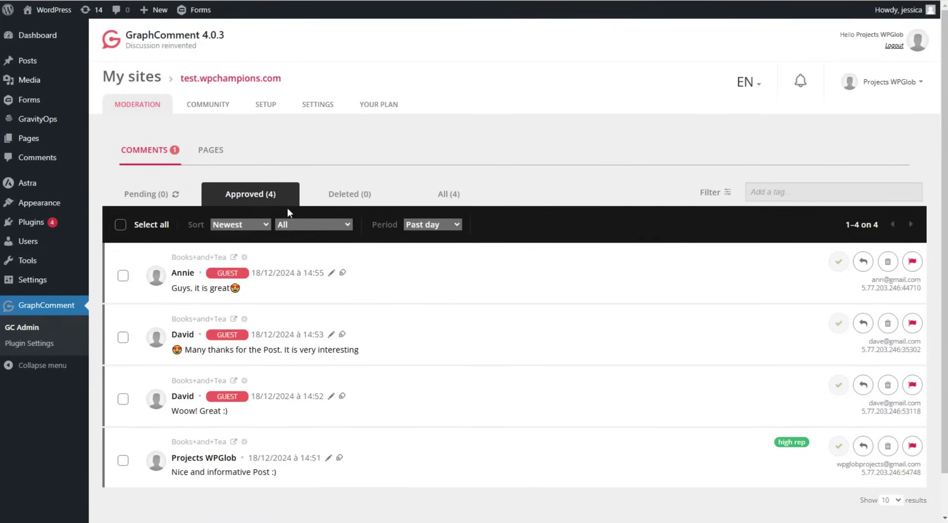
pyautogui.click(228, 226)
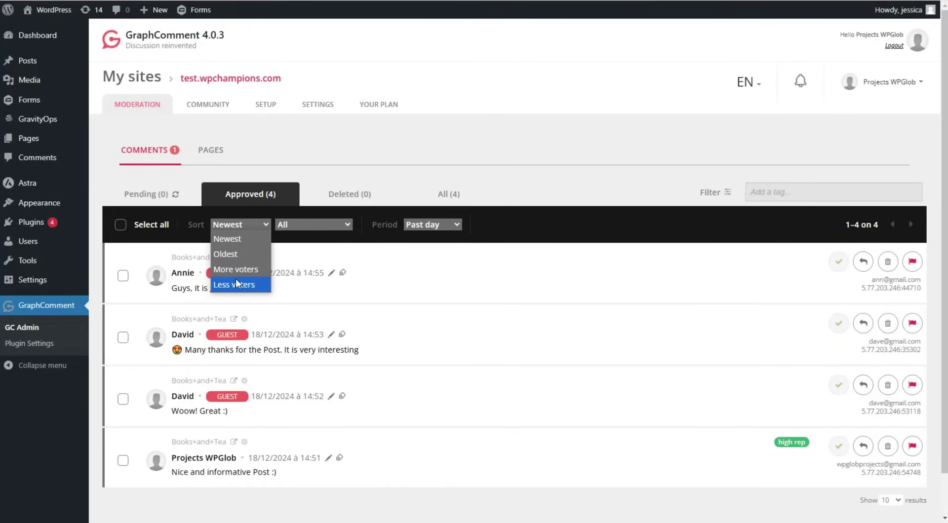
pyautogui.click(307, 224)
pyautogui.click(307, 224)
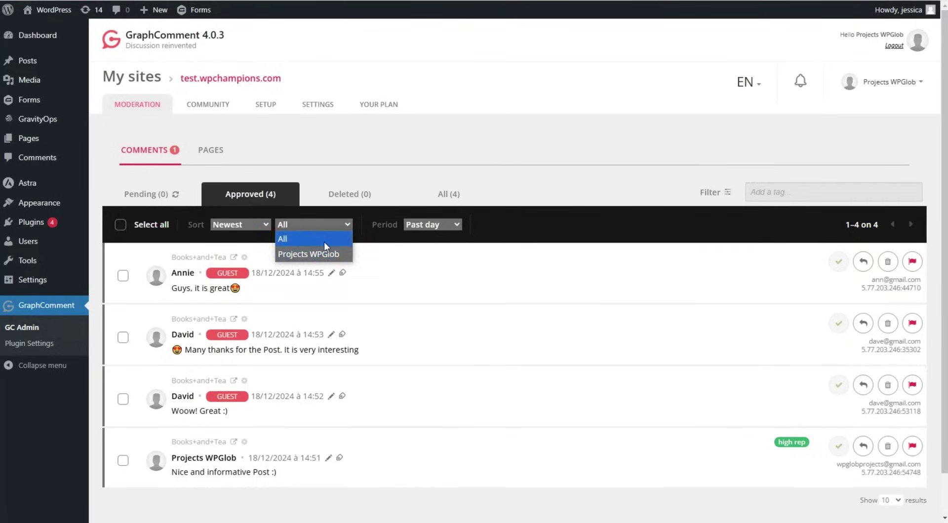
pyautogui.click(521, 213)
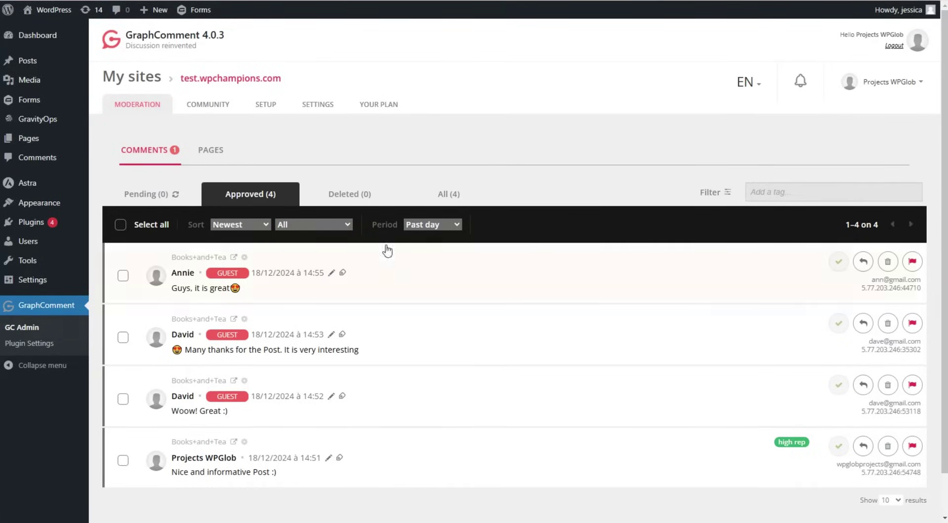
pyautogui.click(415, 226)
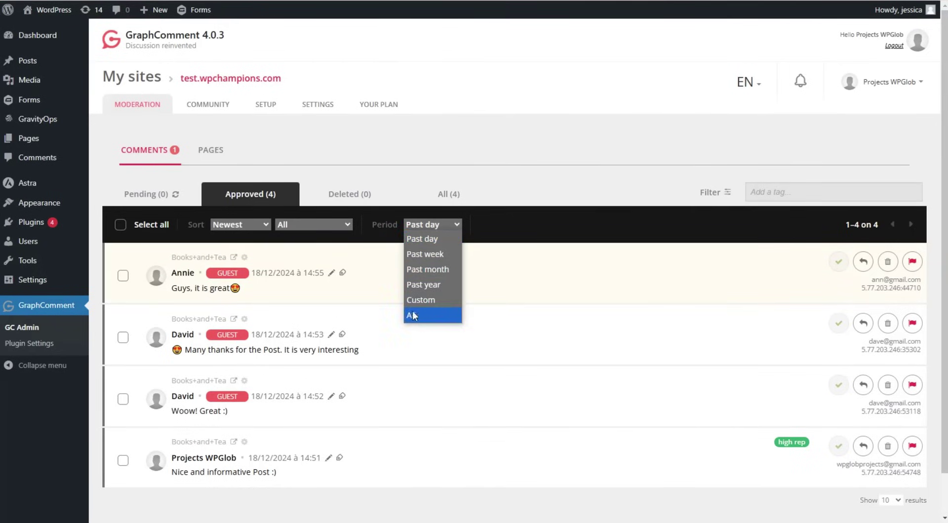
pyautogui.click(601, 214)
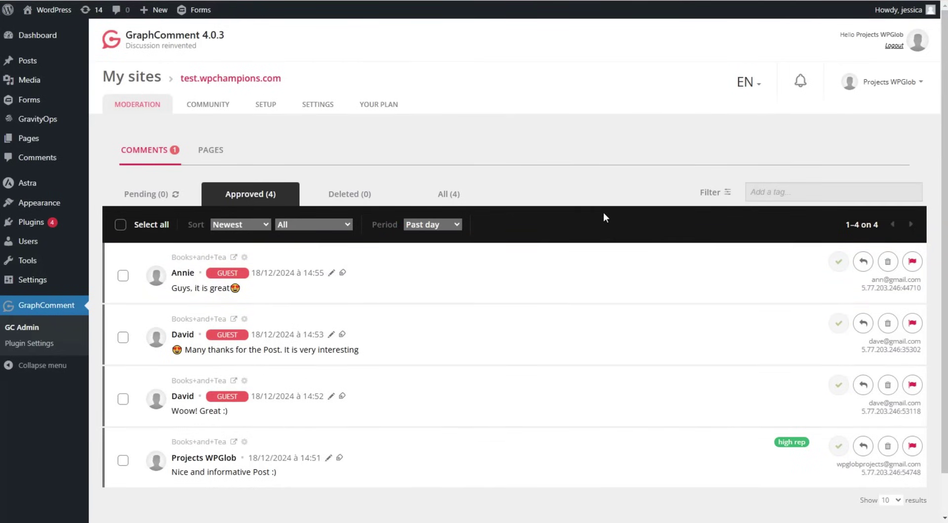
pyautogui.click(781, 198)
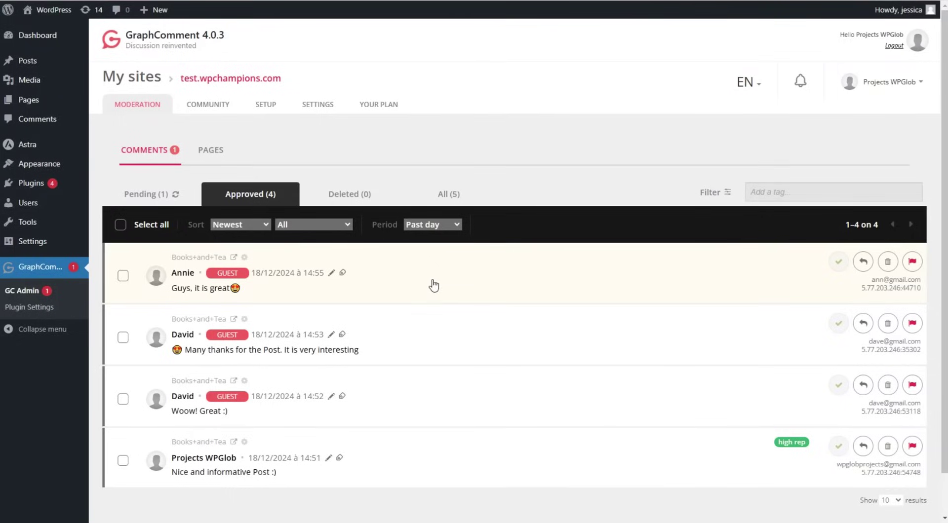
# Approve the pending 'Very nice post!' guest comment and view the Approved list.
pyautogui.click(154, 196)
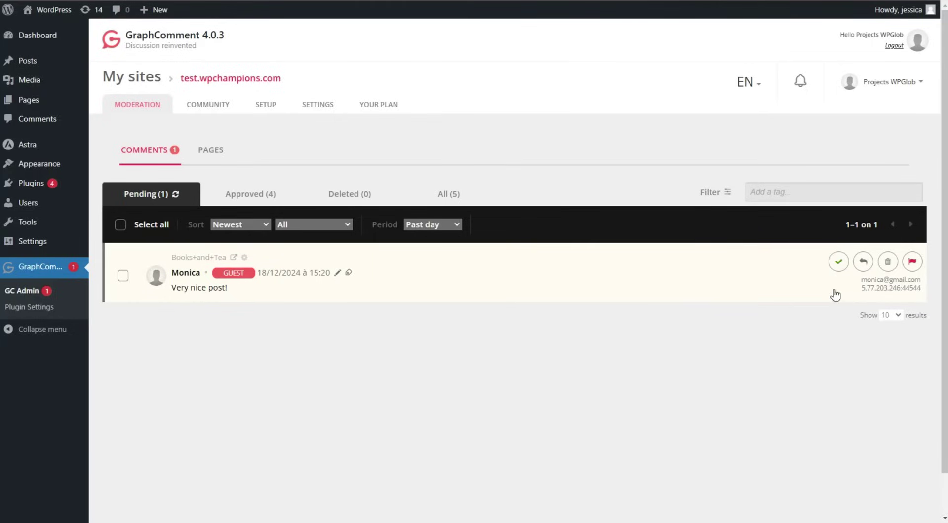
pyautogui.click(838, 264)
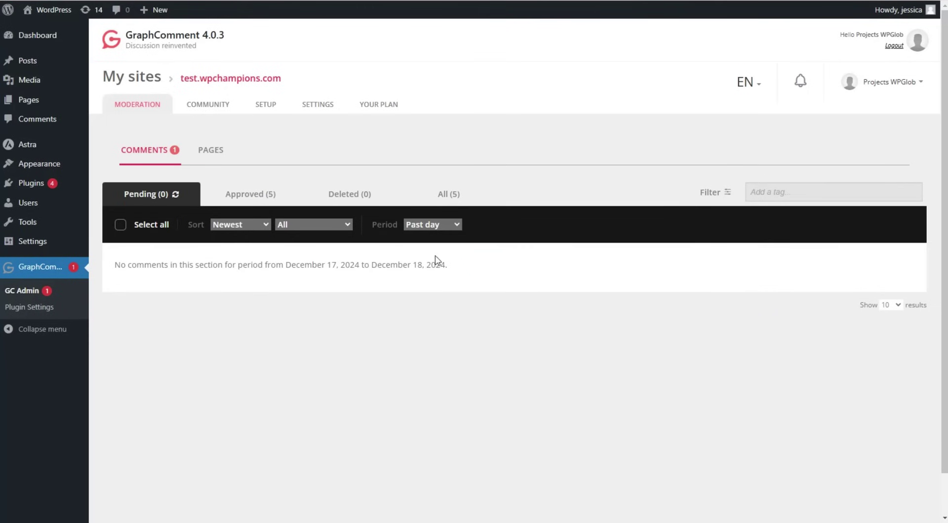
pyautogui.click(250, 194)
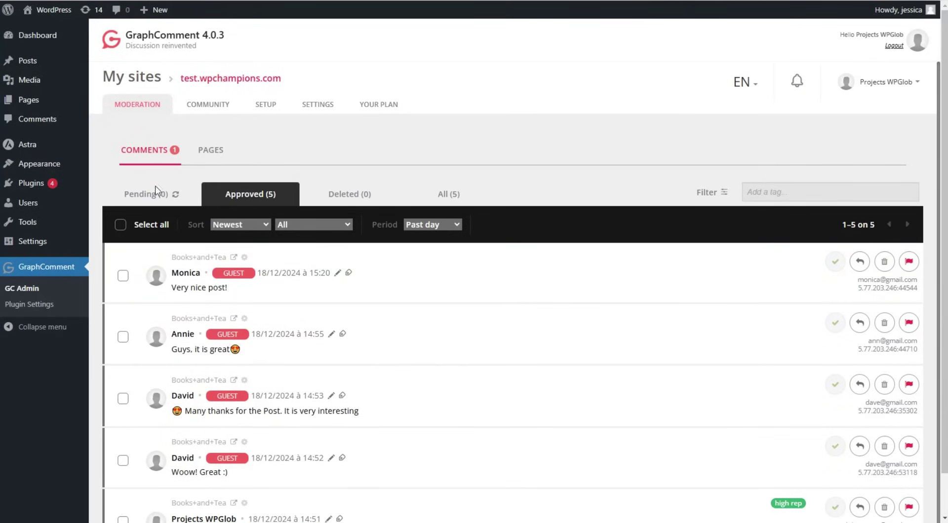
# Go through the Community members overview to GraphComment's Settings page.
pyautogui.click(229, 107)
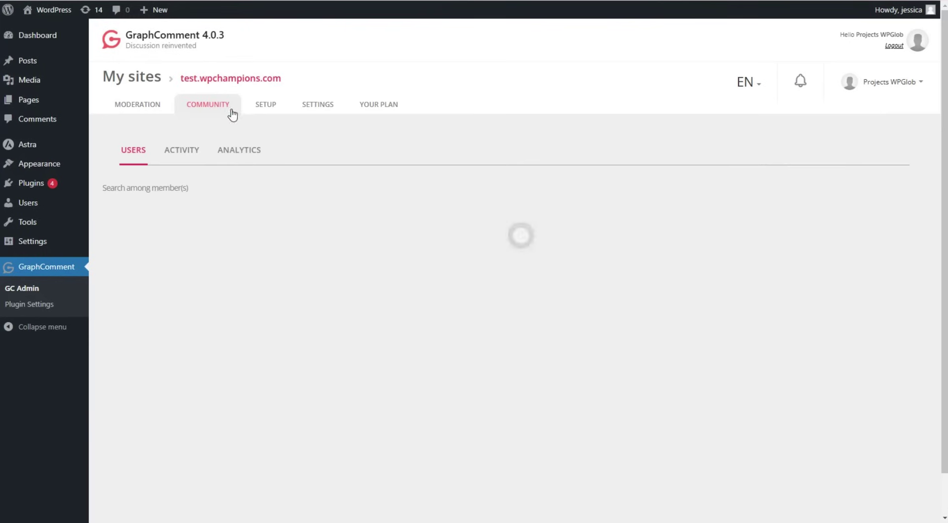
pyautogui.scroll(-1, 364, 206)
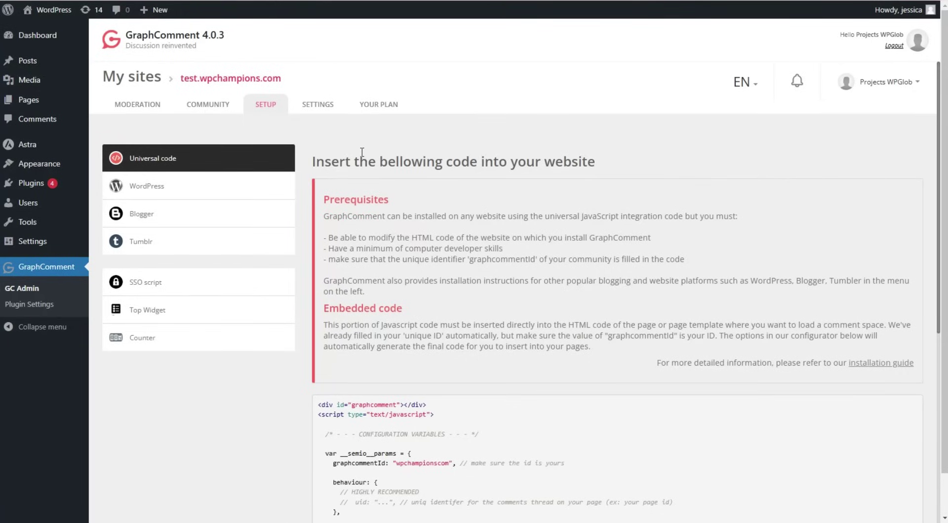
pyautogui.click(324, 104)
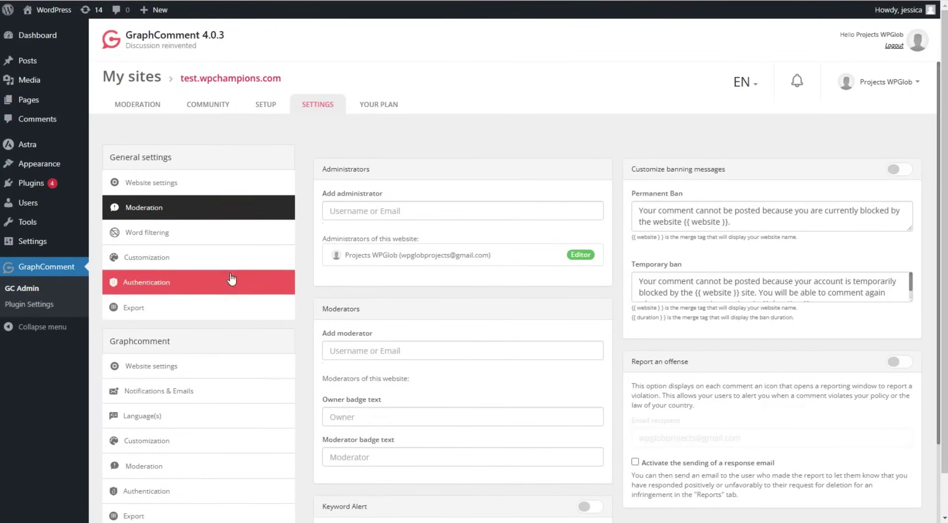
# Browse General settings into Website settings and the Moderation word filtering options.
pyautogui.scroll(-2, 191, 250)
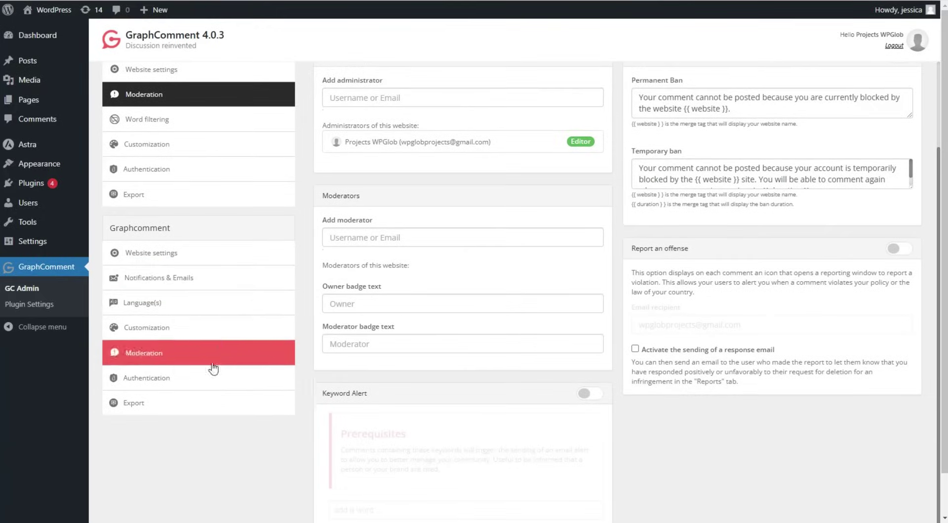
pyautogui.scroll(2, 210, 395)
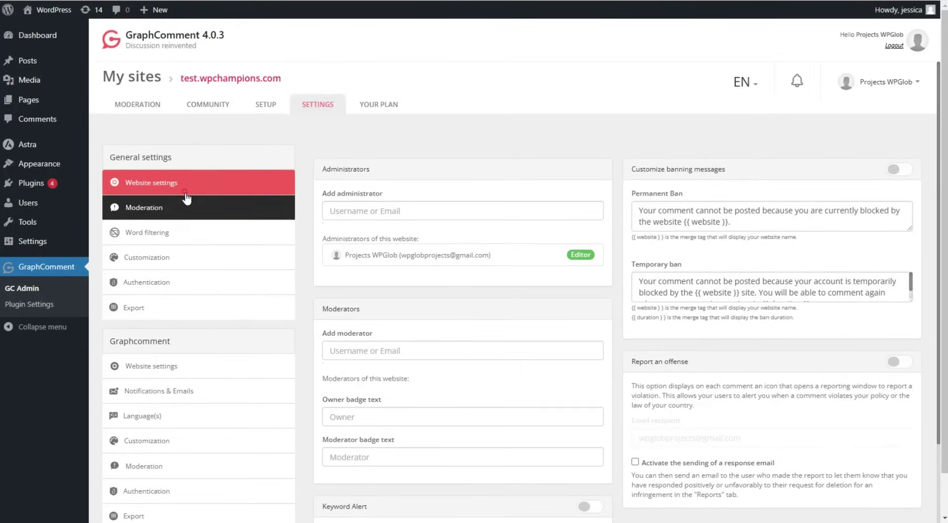
pyautogui.click(197, 178)
pyautogui.scroll(-1, 427, 217)
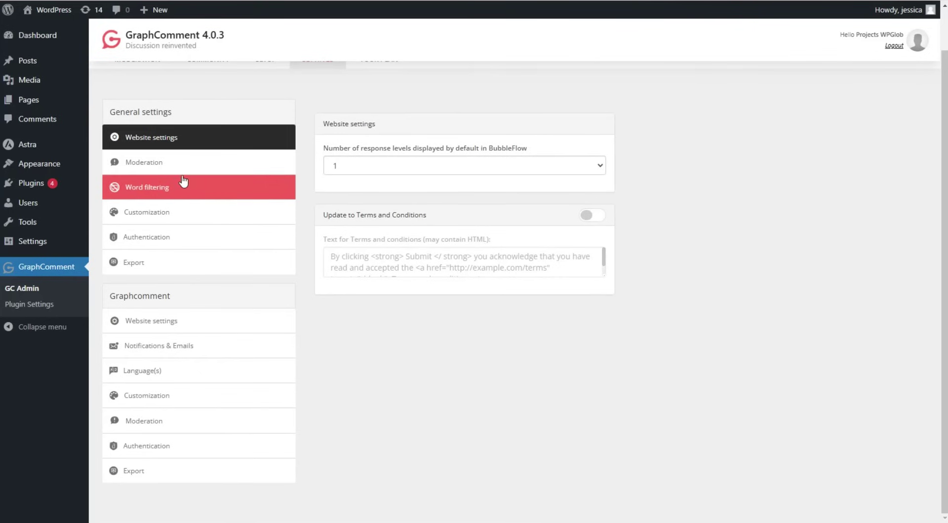
pyautogui.click(183, 168)
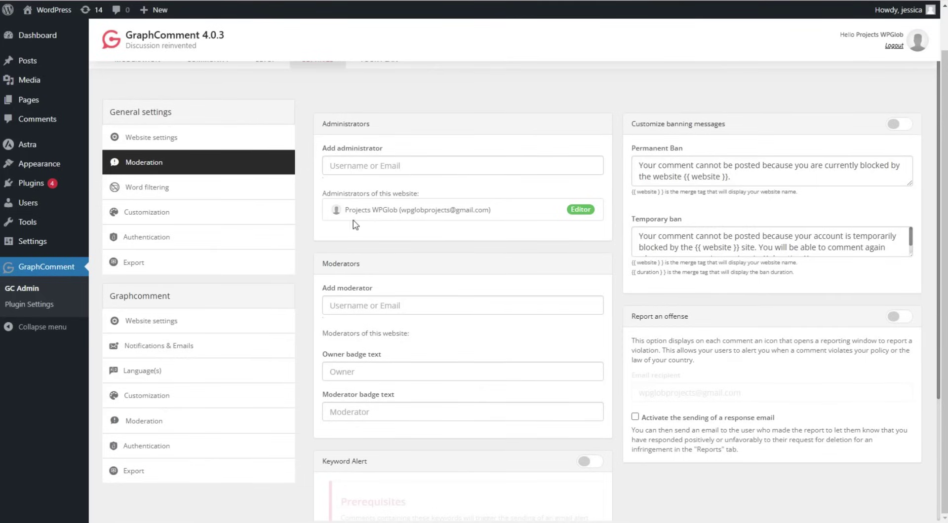
pyautogui.scroll(-2, 427, 208)
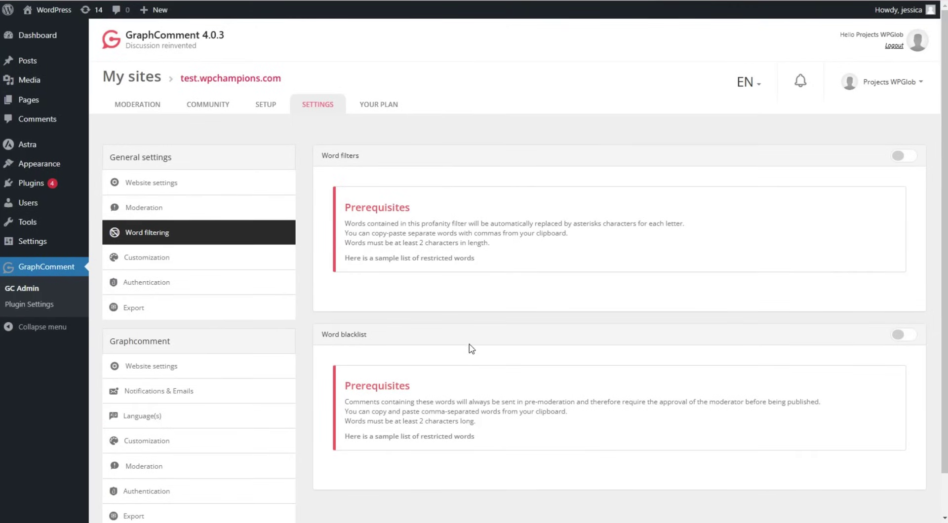
# Review the Customization, Authentication and Export panels, then open the Website settings form.
pyautogui.click(115, 264)
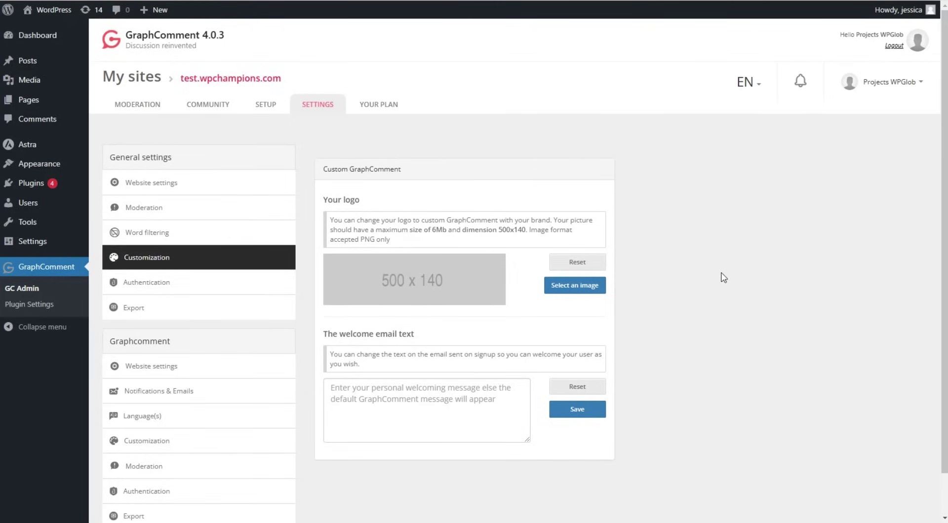
pyautogui.scroll(-1, 723, 277)
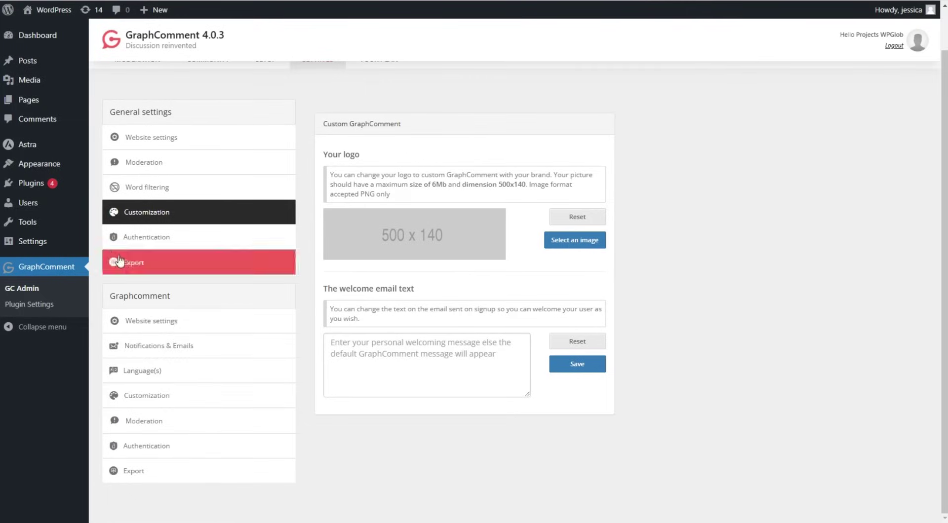
pyautogui.click(149, 238)
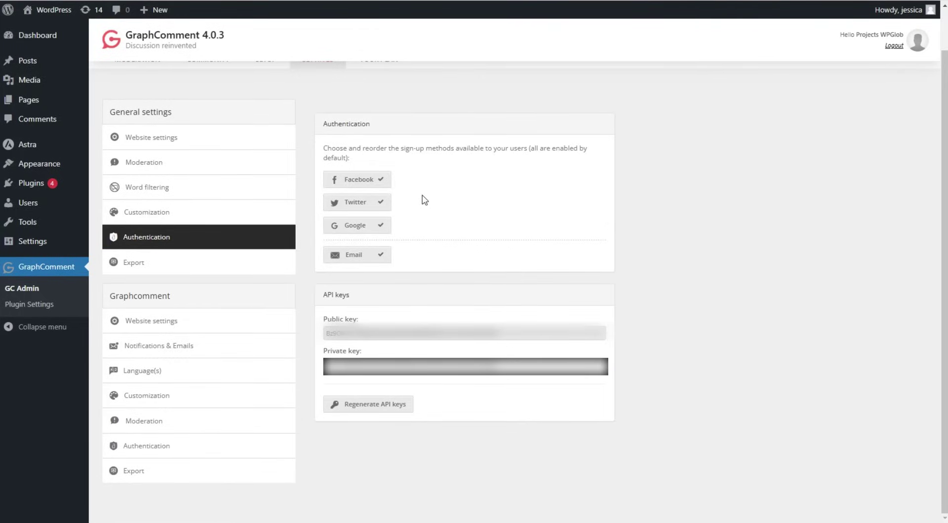
pyautogui.scroll(1, 478, 252)
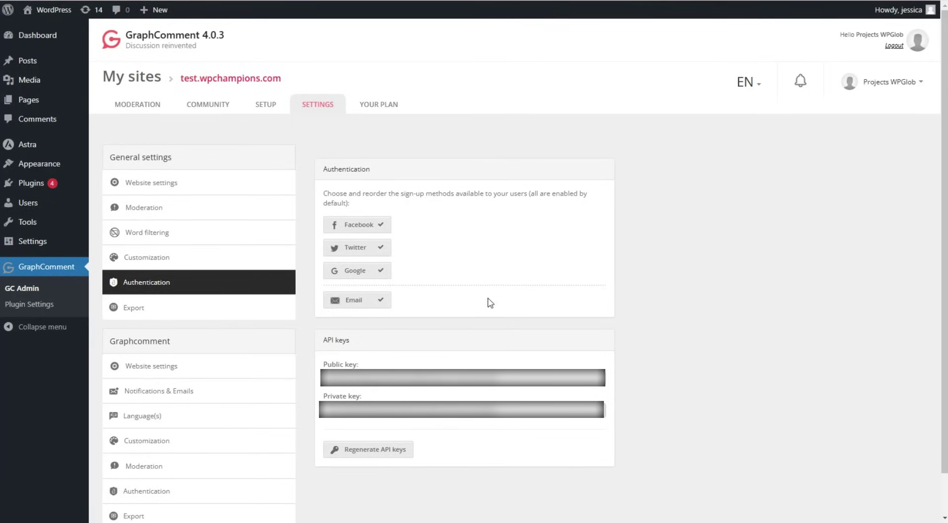
pyautogui.click(218, 308)
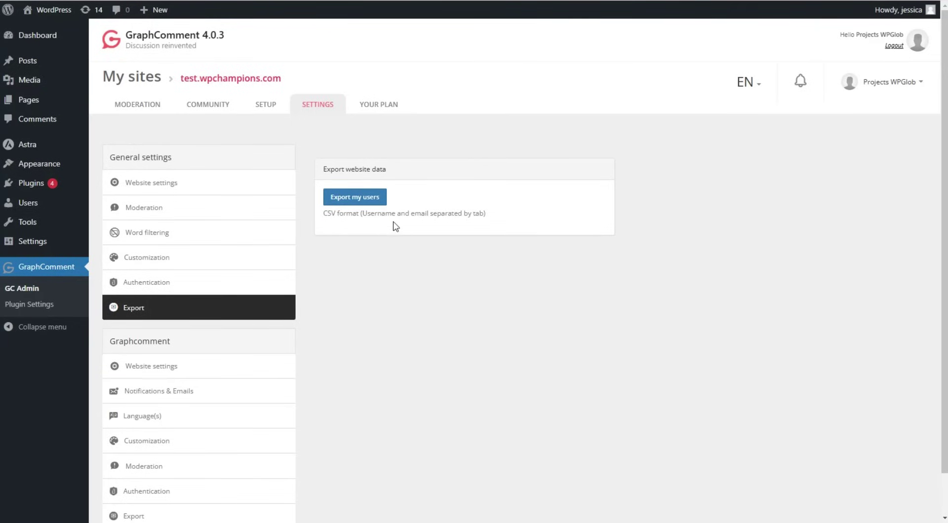
pyautogui.scroll(-1, 397, 220)
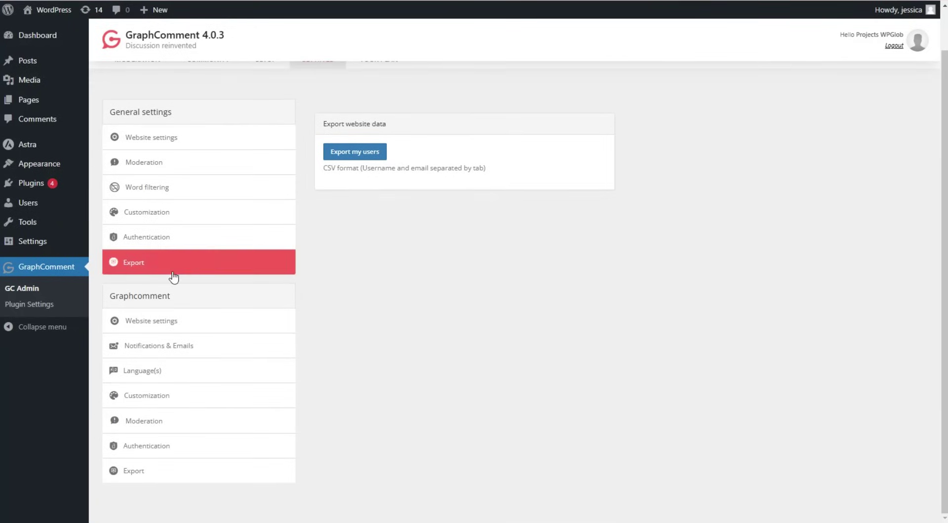
pyautogui.click(161, 322)
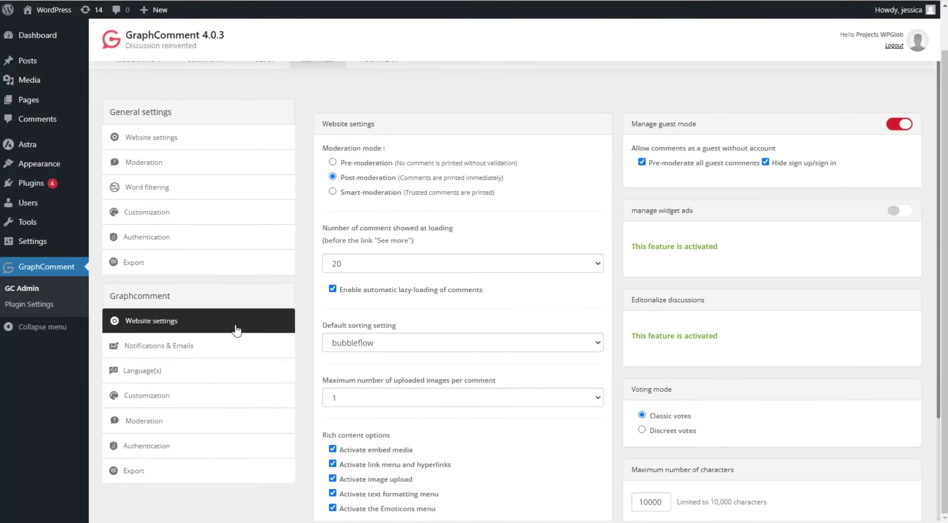
# Change comments shown at loading from 20 to 5, keeping bubbleflow as default sorting.
pyautogui.scroll(1, 417, 242)
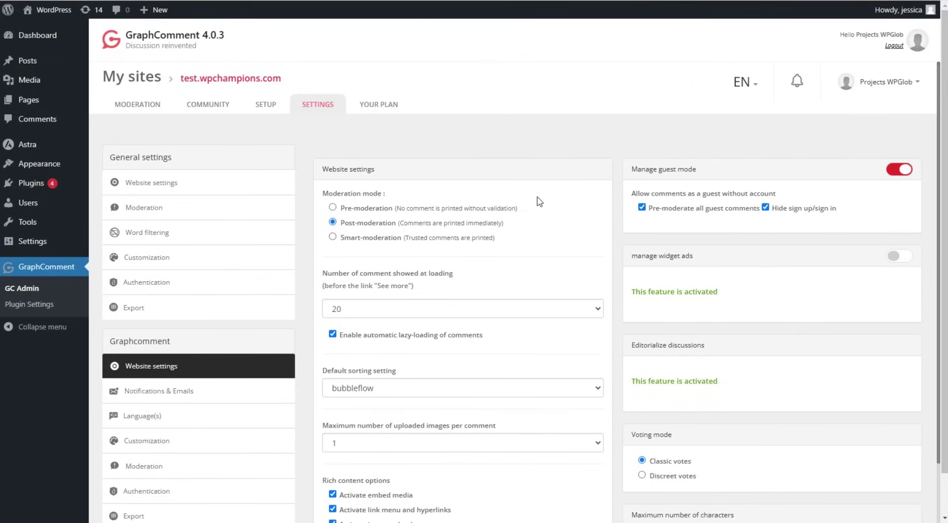
pyautogui.scroll(-1, 547, 203)
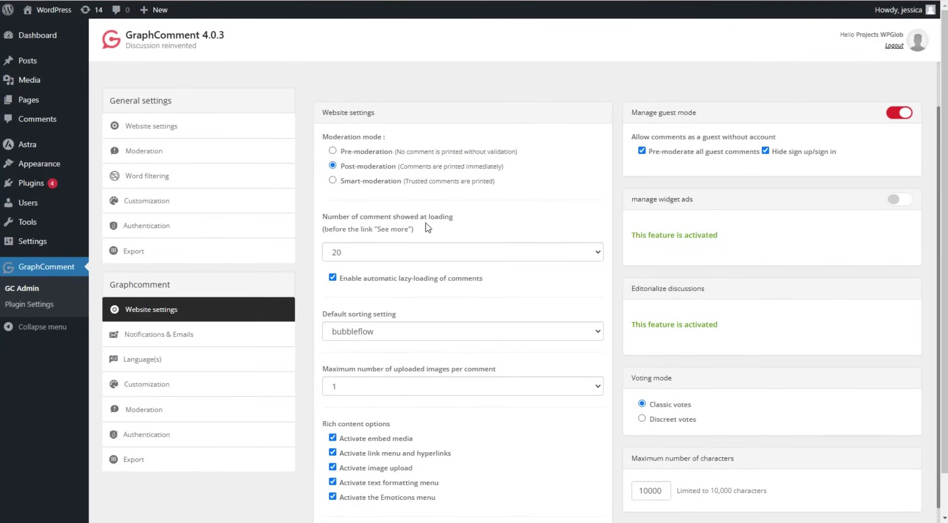
pyautogui.click(460, 231)
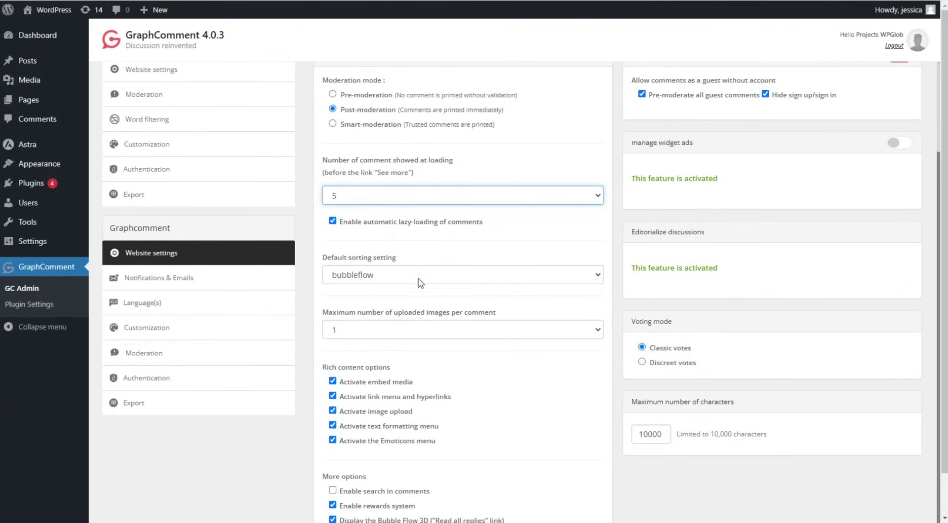
pyautogui.click(402, 273)
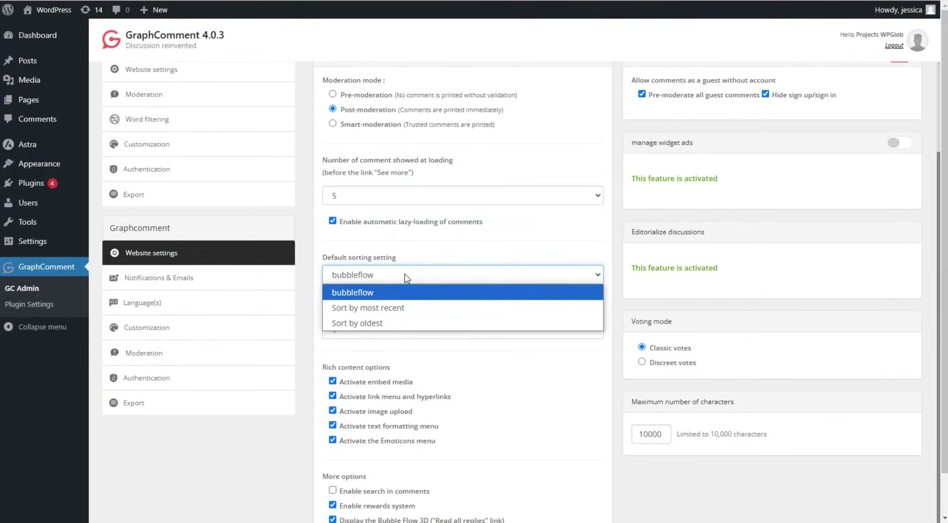
pyautogui.scroll(-1, 318, 405)
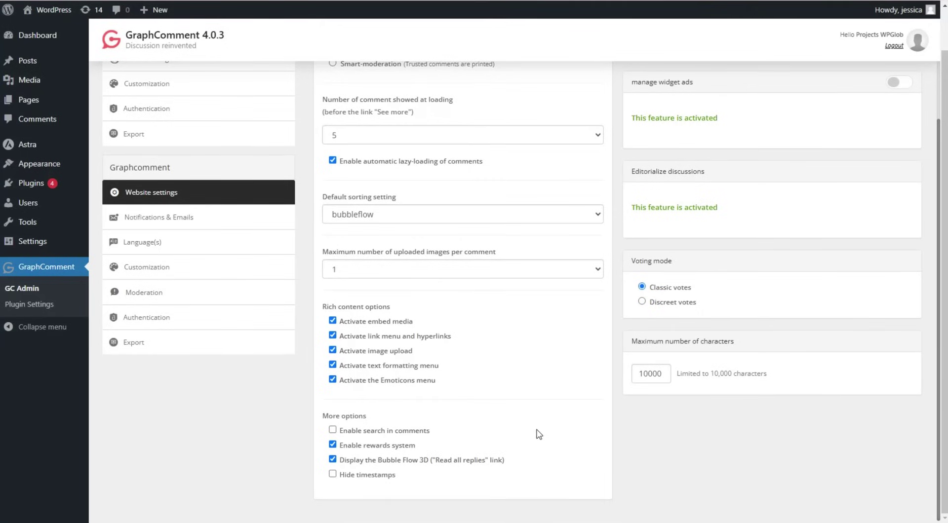
pyautogui.scroll(1, 543, 429)
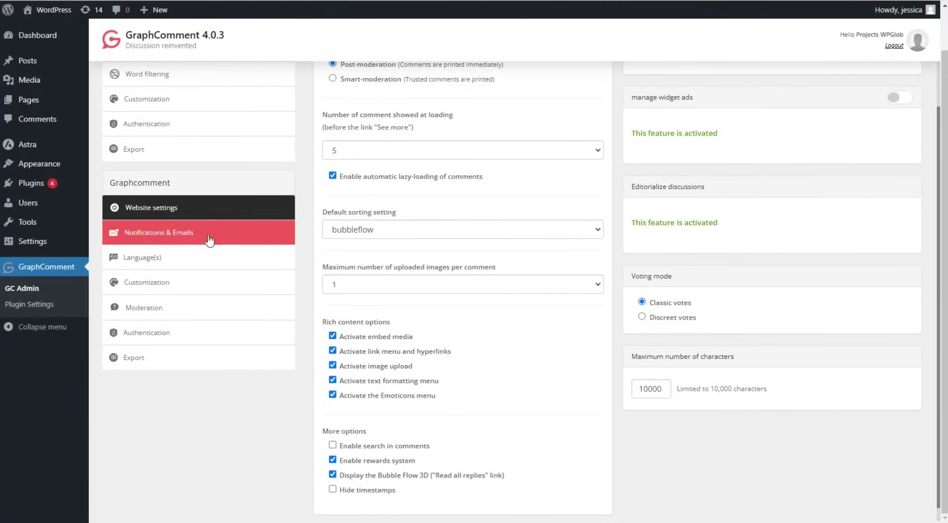
# Move through the Notifications & Emails and Language(s) settings to the Customization panel.
pyautogui.click(209, 241)
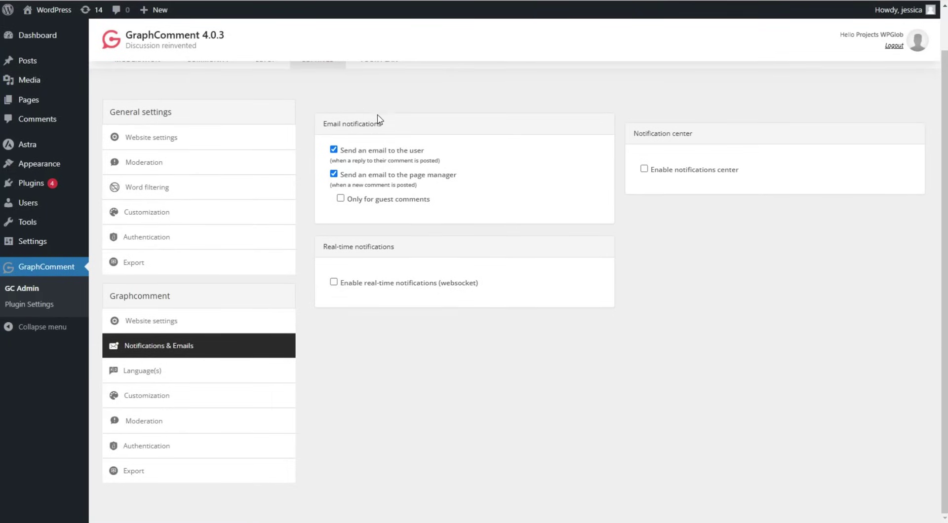
pyautogui.click(198, 374)
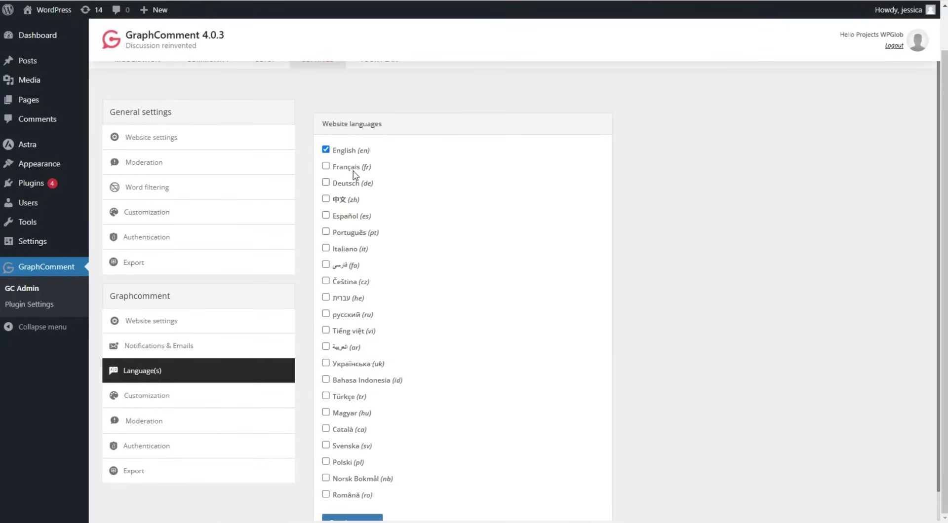
pyautogui.scroll(-1, 407, 105)
pyautogui.scroll(1, 405, 197)
pyautogui.scroll(-1, 449, 267)
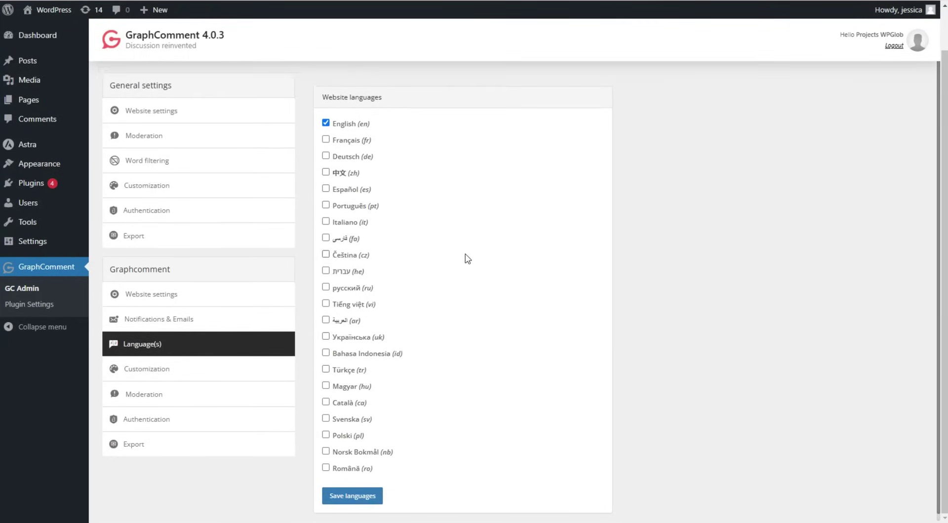
pyautogui.click(197, 369)
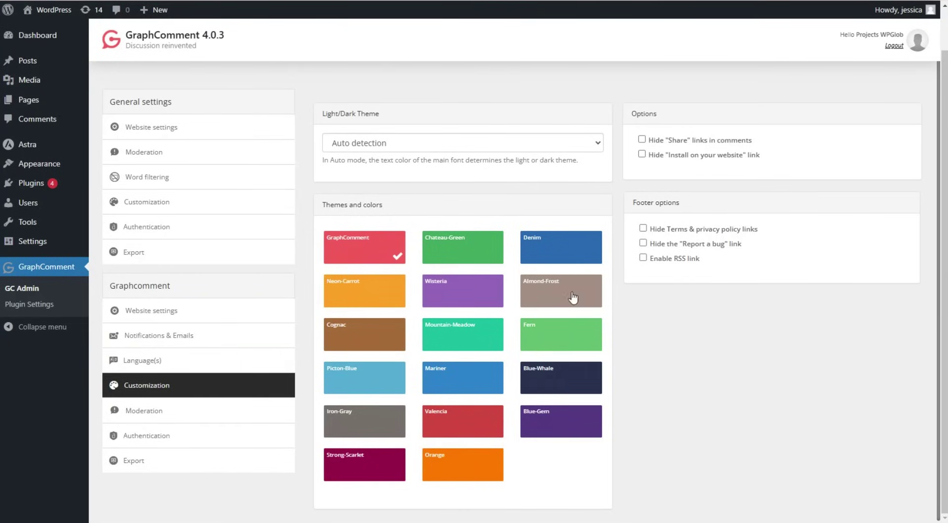
# Keep Auto detection theme mode, preview Denim, restore the GraphComment colours, and open link Moderation.
pyautogui.scroll(2, 686, 318)
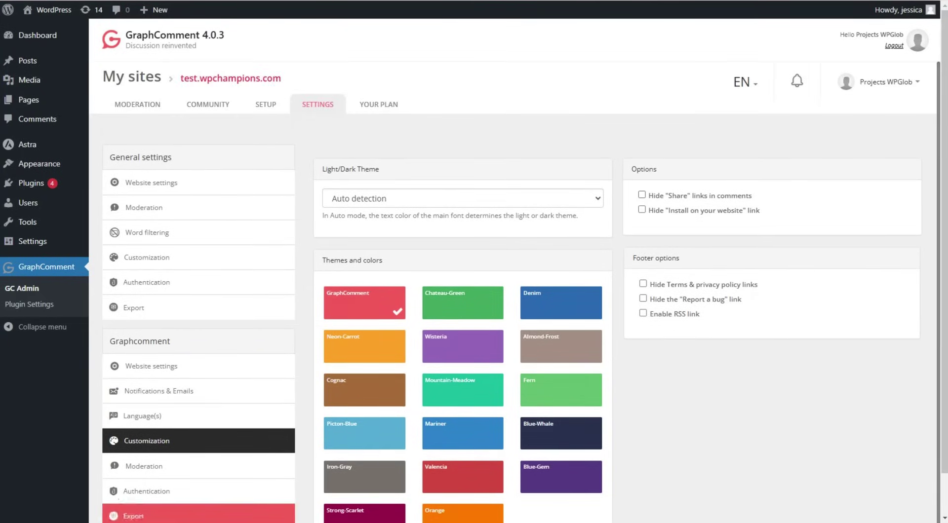
pyautogui.click(380, 199)
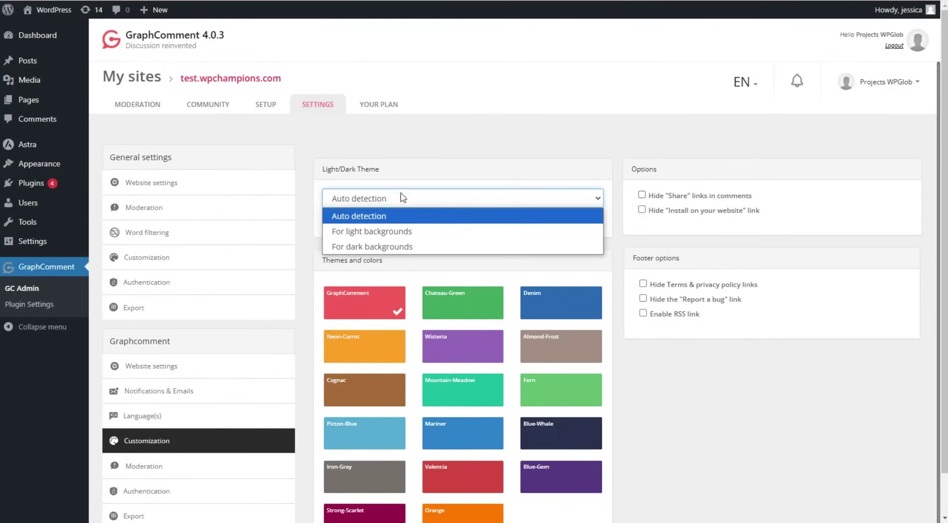
pyautogui.scroll(-1, 332, 206)
pyautogui.scroll(-1, 331, 205)
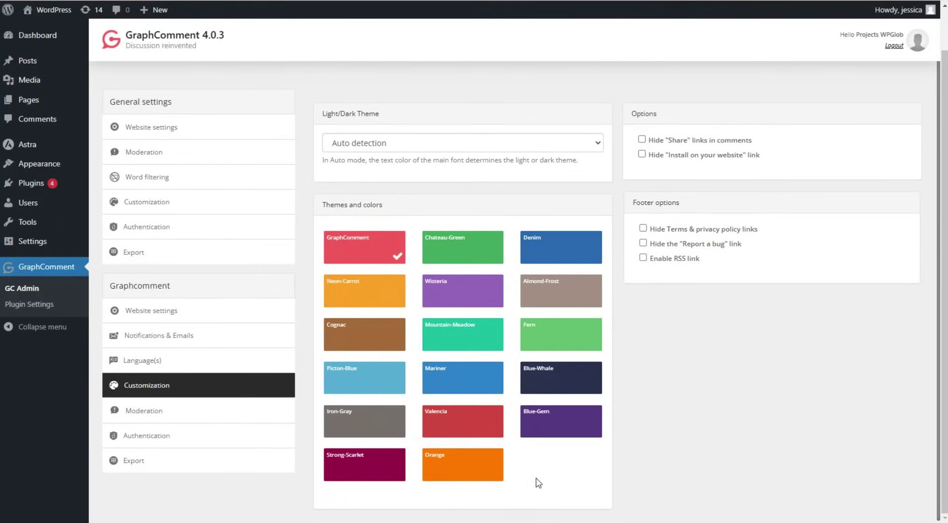
pyautogui.click(556, 249)
pyautogui.click(360, 245)
pyautogui.click(220, 411)
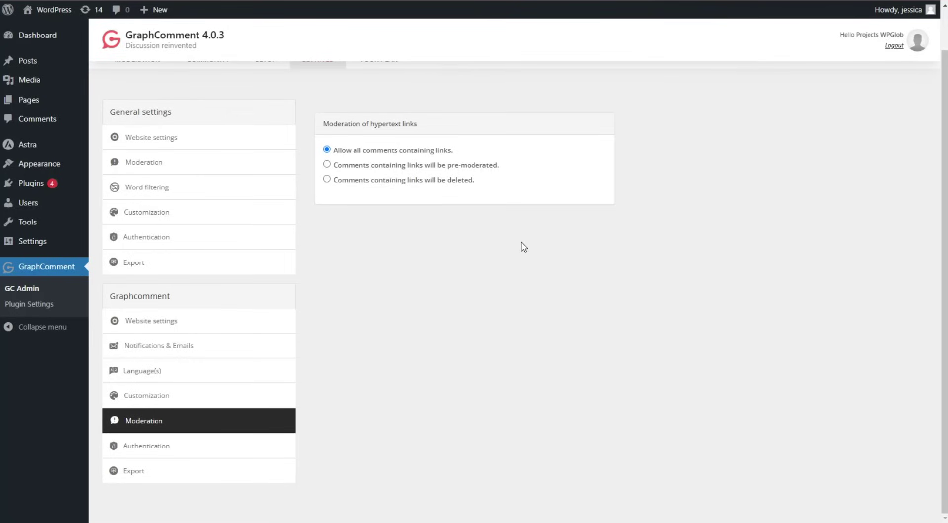
pyautogui.click(187, 453)
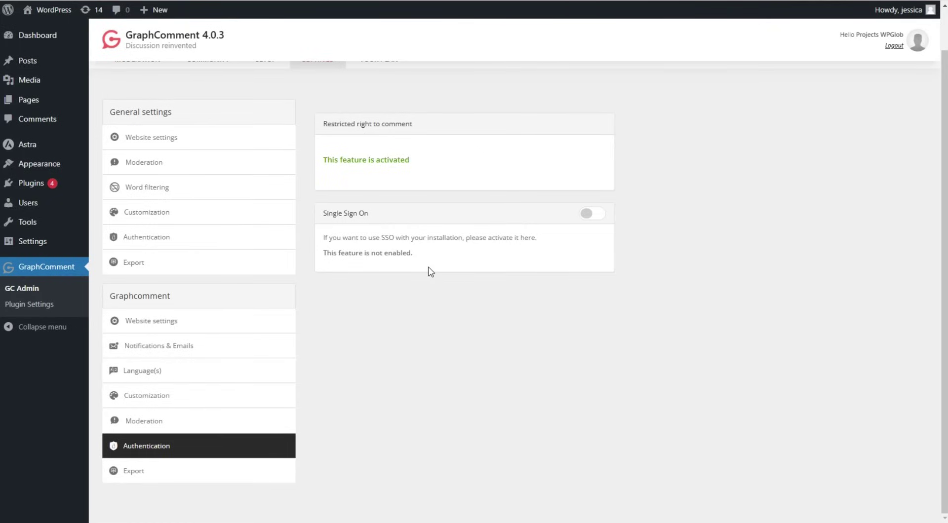
pyautogui.click(191, 473)
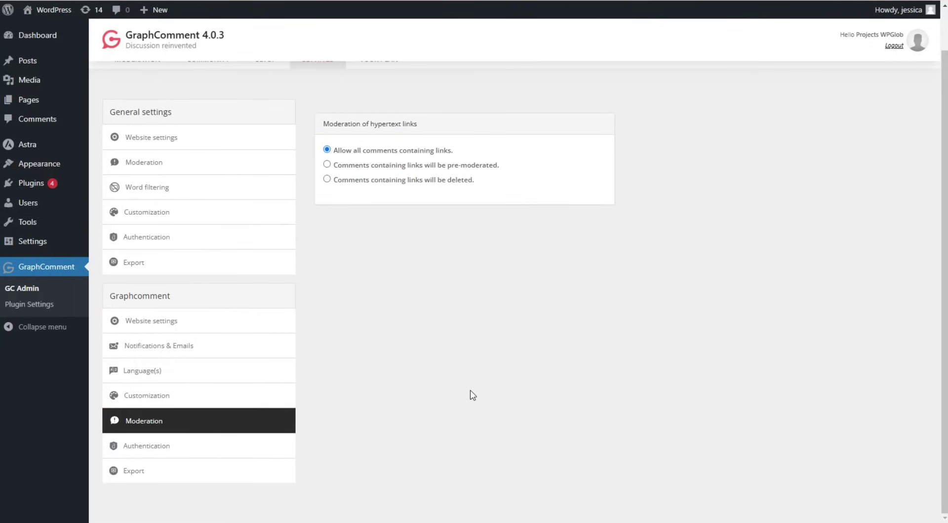
pyautogui.scroll(1, 472, 394)
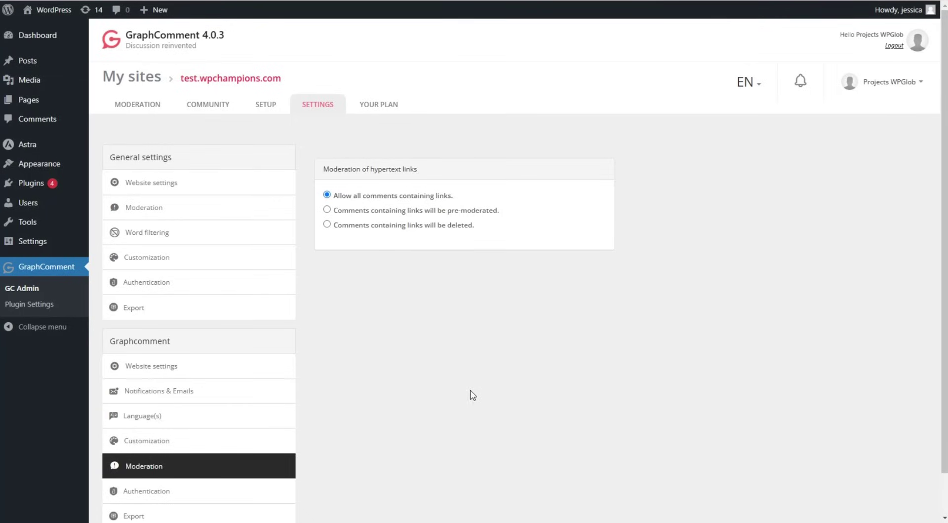
# Open the YOUR PLAN tab and scroll through the Enterprise subscription plan cards.
pyautogui.click(382, 111)
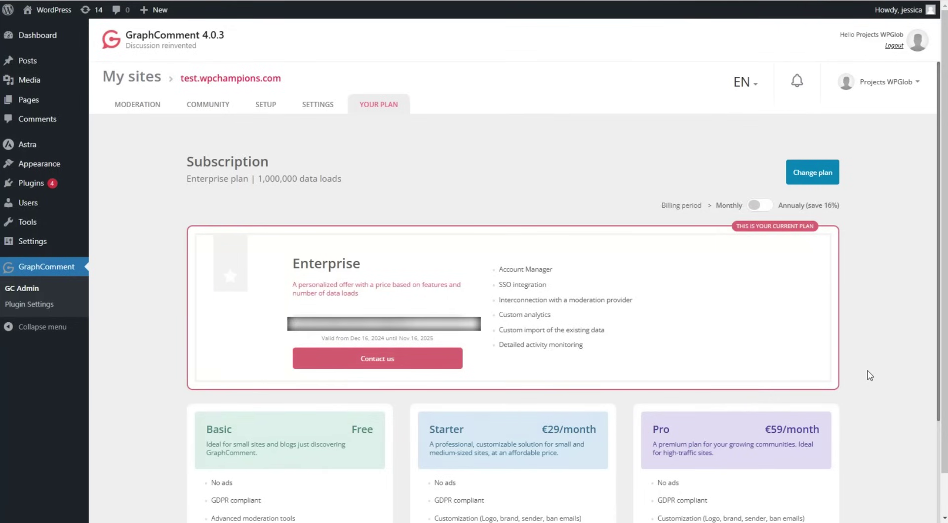
pyautogui.scroll(-5, 869, 374)
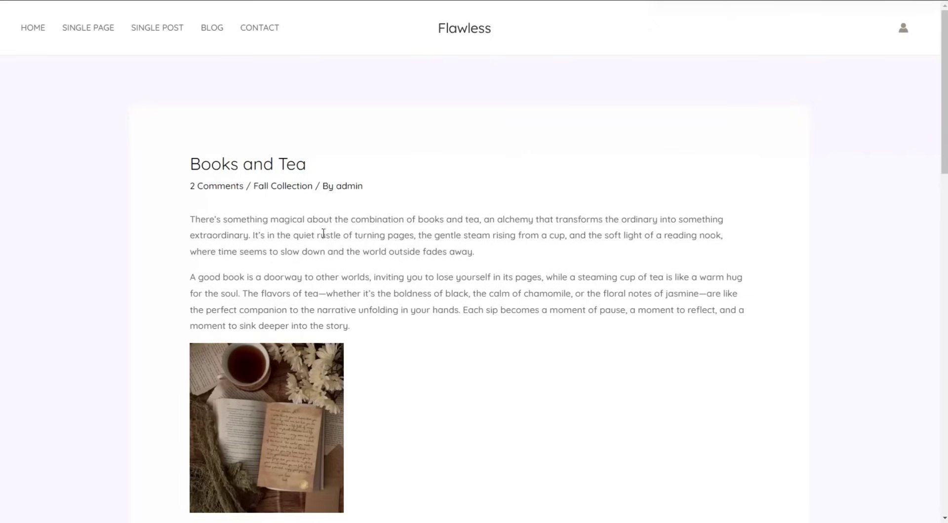
pyautogui.scroll(-7, 580, 165)
pyautogui.scroll(-8, 512, 148)
pyautogui.scroll(1, 494, 153)
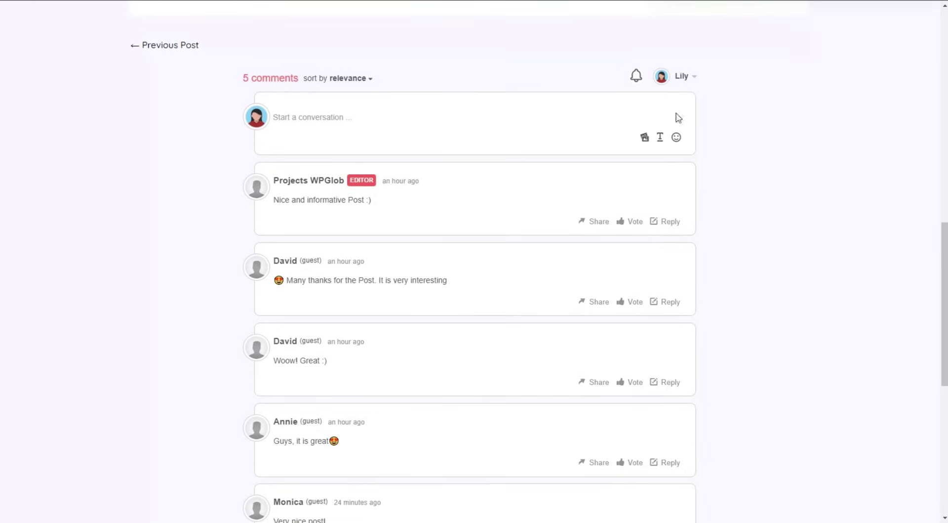
pyautogui.scroll(-1, 488, 162)
pyautogui.scroll(-3, 491, 160)
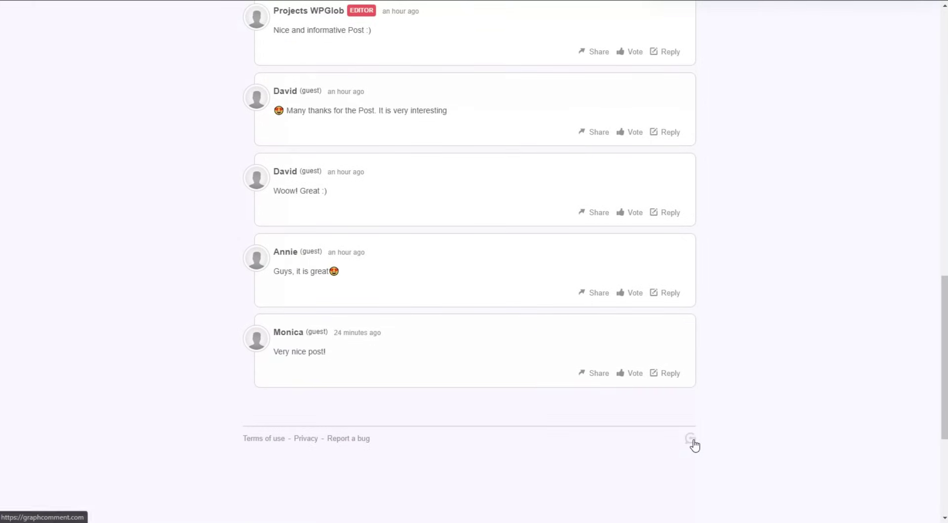
pyautogui.scroll(3, 695, 444)
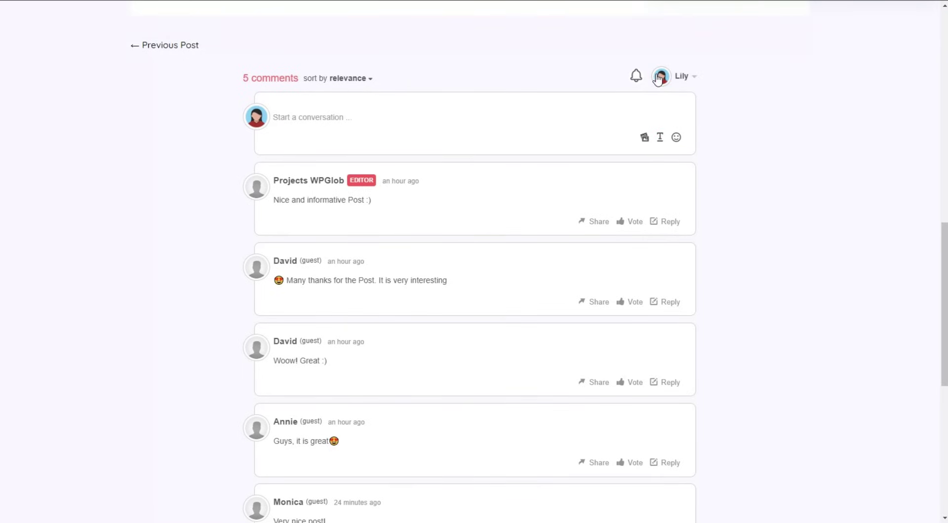
pyautogui.click(352, 78)
pyautogui.click(340, 123)
pyautogui.click(321, 79)
pyautogui.click(333, 139)
pyautogui.click(327, 82)
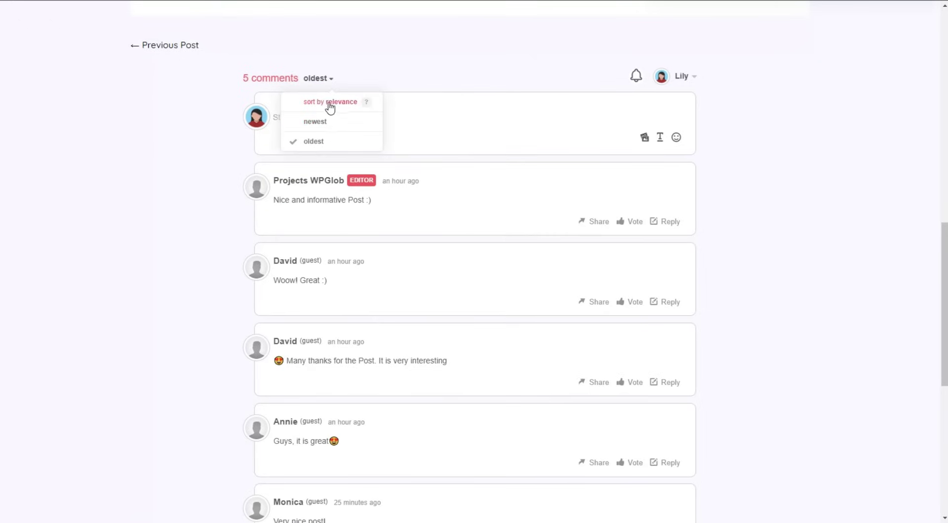
pyautogui.click(335, 101)
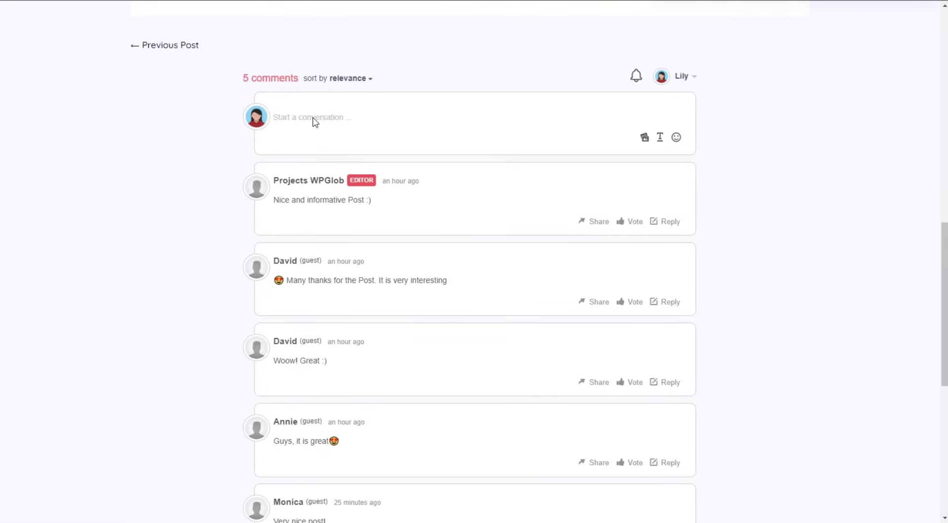
# Write a 'Wonderful' comment with the thumbs-up GOOD image attached and format the word.
pyautogui.write('Wonderful')
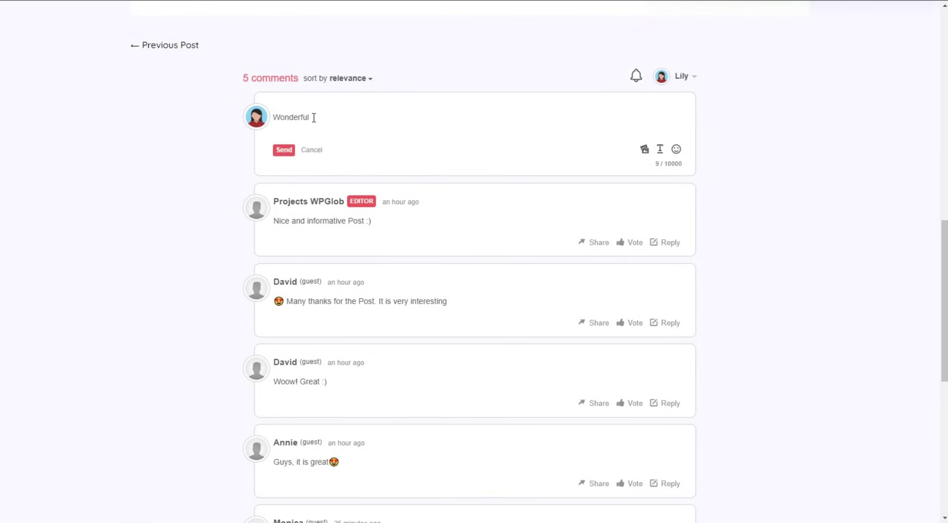
pyautogui.click(644, 149)
pyautogui.click(131, 39)
pyautogui.click(378, 230)
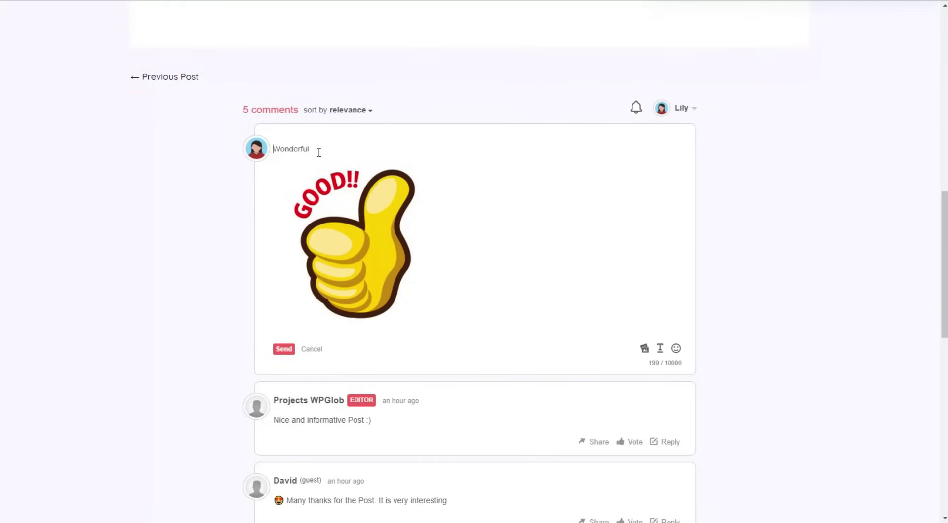
pyautogui.doubleClick(305, 149)
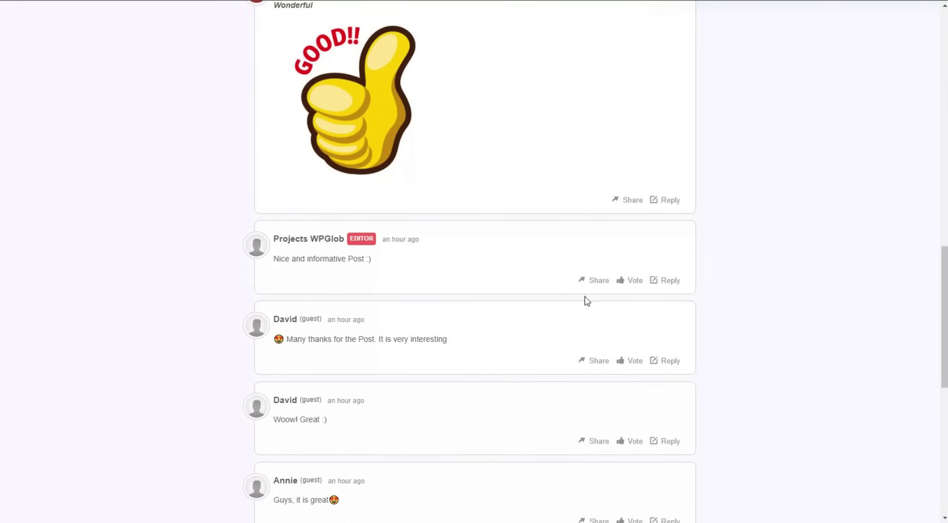
# Vote Brilliant on the editor's comment and post the reply 'Good' under it.
pyautogui.click(624, 286)
pyautogui.click(538, 232)
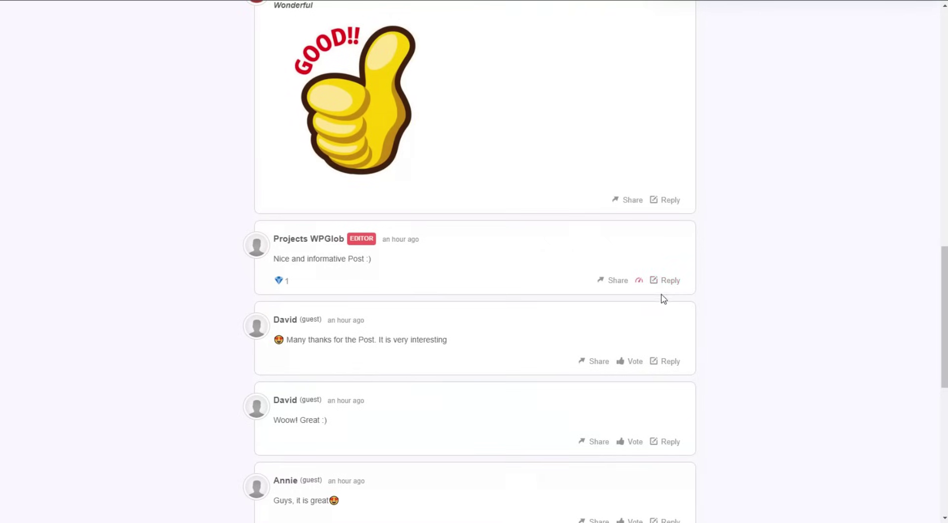
pyautogui.click(662, 284)
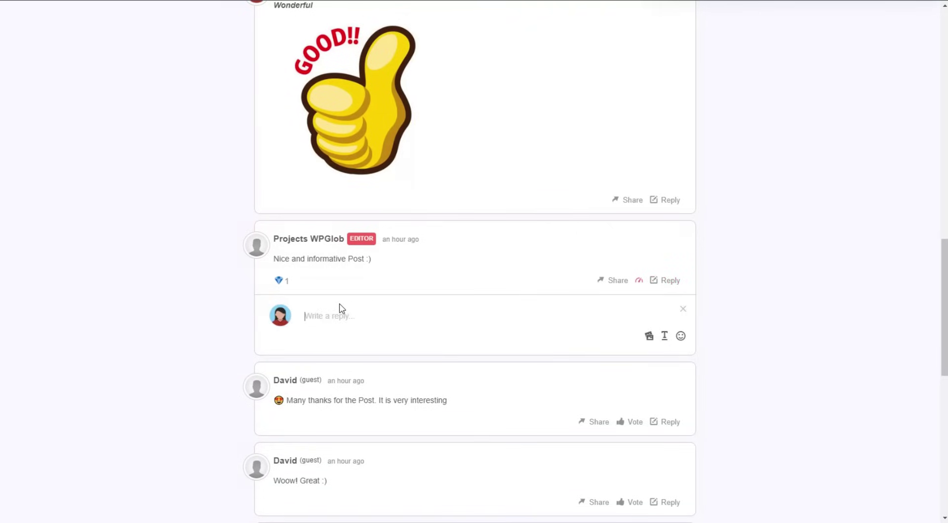
pyautogui.write('Good')
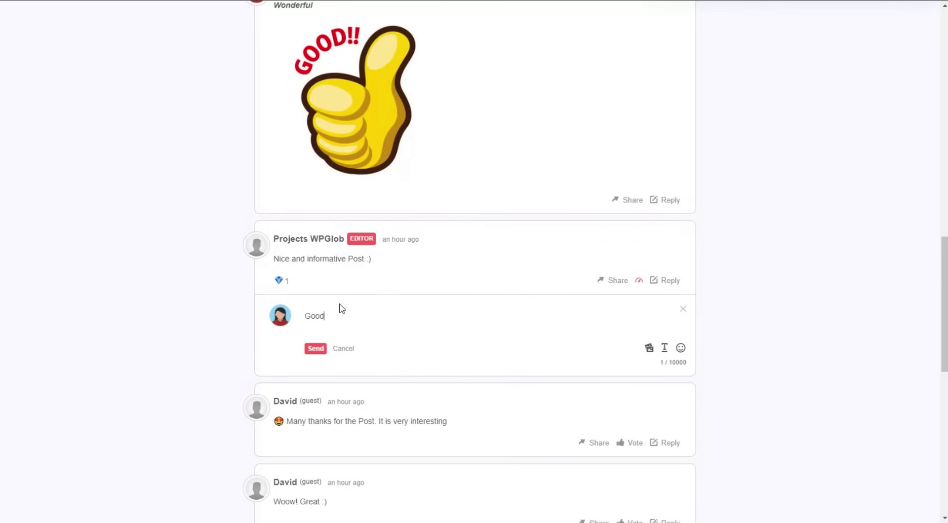
pyautogui.click(319, 349)
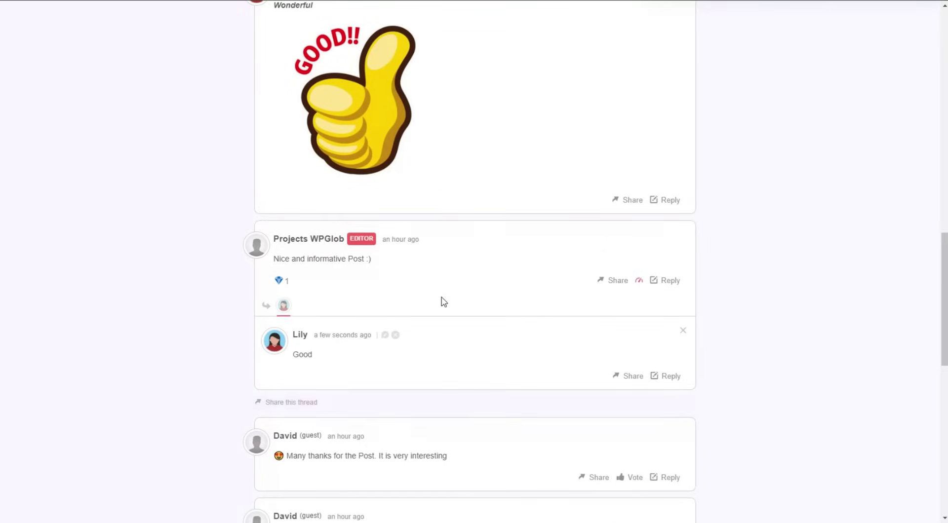